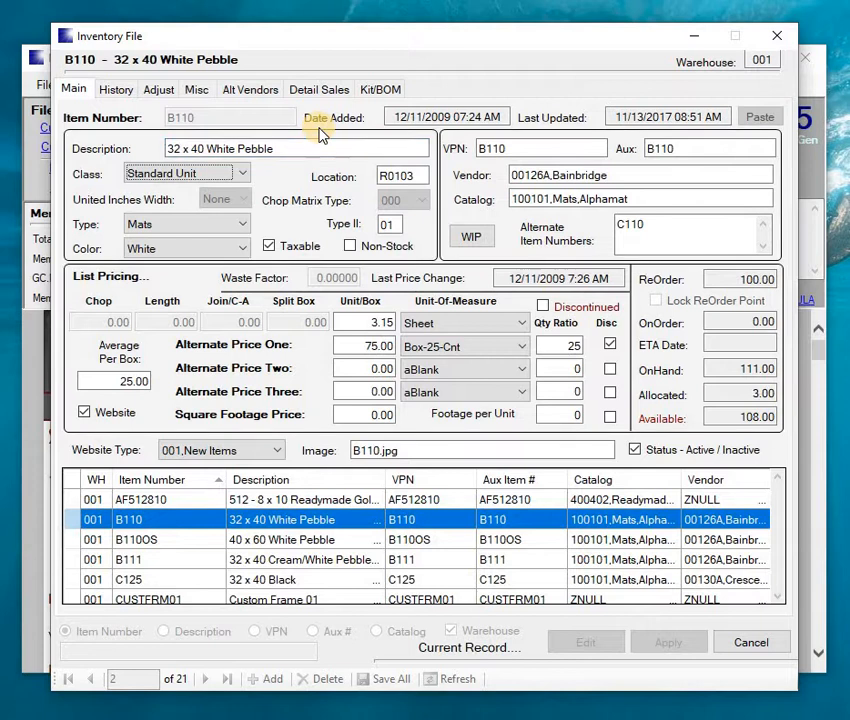
Review the class and type choices for item B110, keeping Standard Unit and Mats.
{"action": "left_click", "coordinate": [244, 175]}
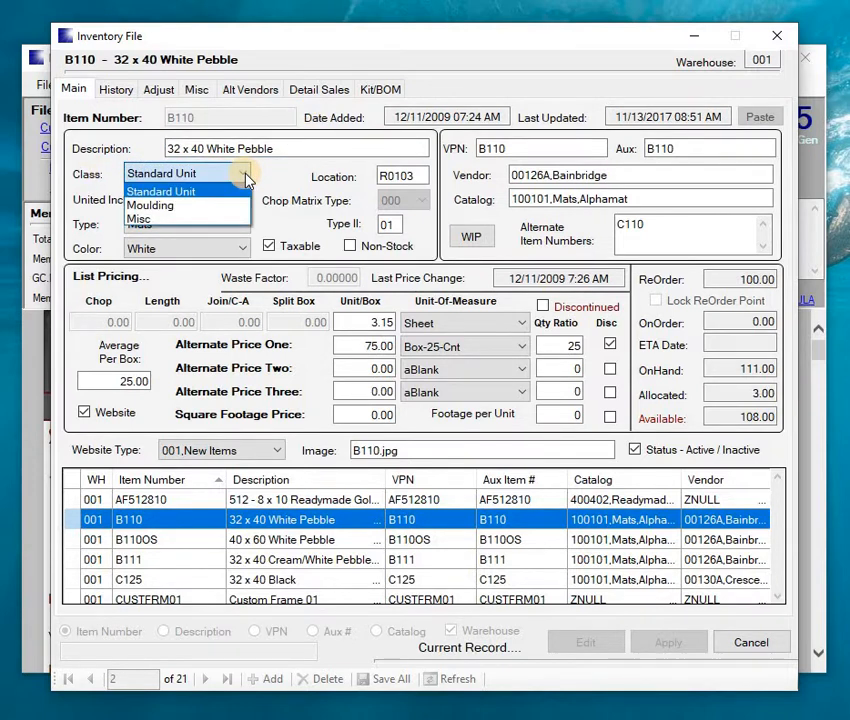
{"action": "left_click", "coordinate": [155, 192]}
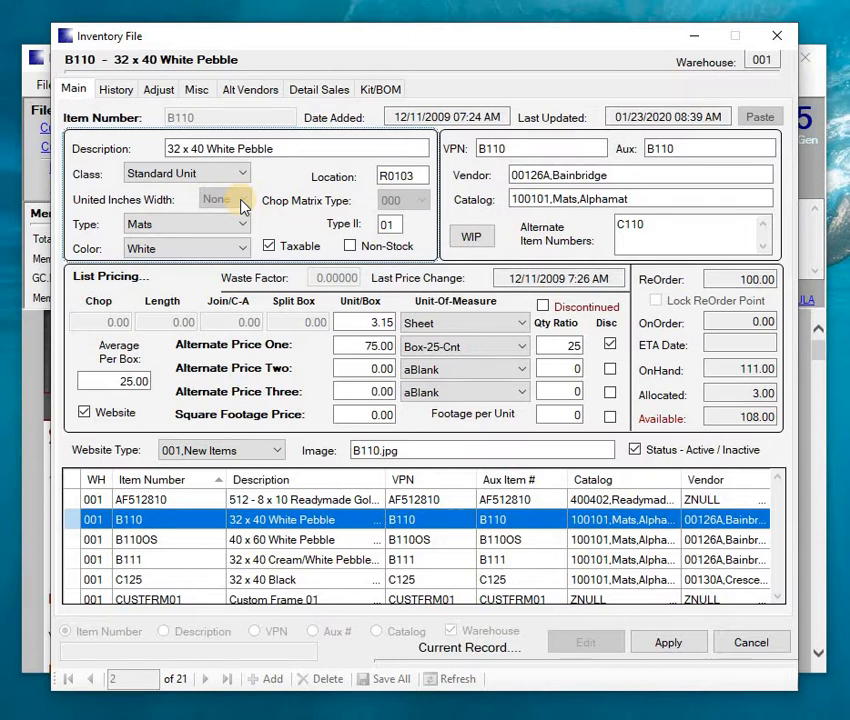
{"action": "left_click", "coordinate": [225, 227]}
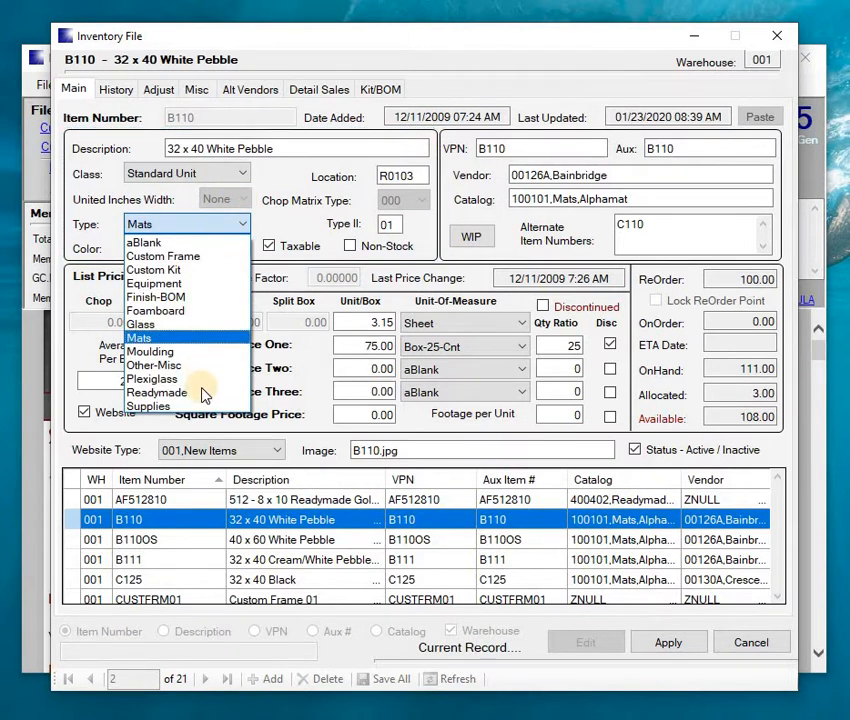
{"action": "left_click", "coordinate": [205, 353]}
{"action": "left_click", "coordinate": [175, 341]}
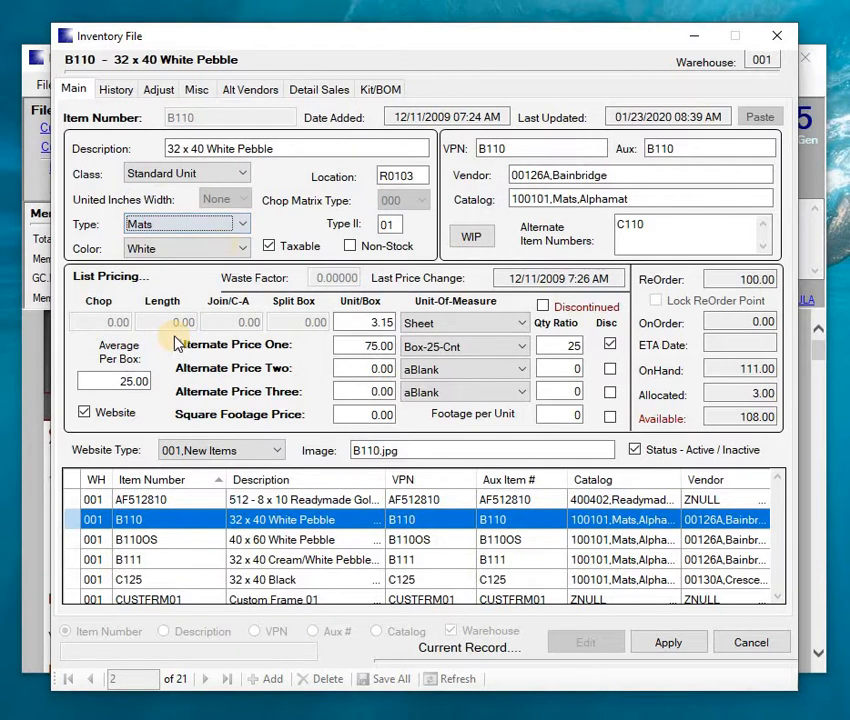
Review the item's color choices and its Taxable and Non-Stock options, keeping White as the color.
{"action": "left_click", "coordinate": [242, 252]}
{"action": "left_click", "coordinate": [243, 250]}
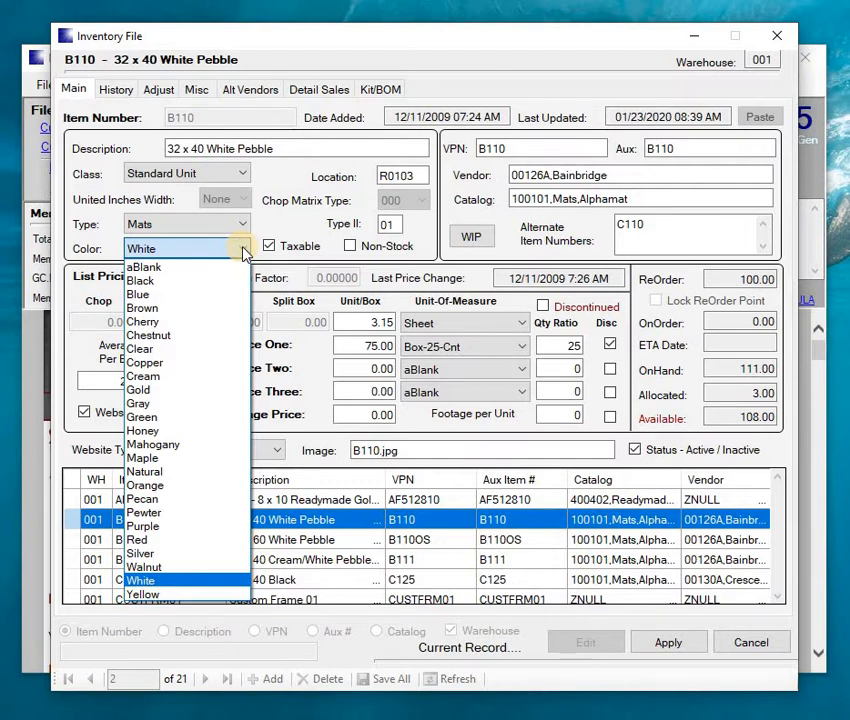
{"action": "left_click", "coordinate": [245, 252]}
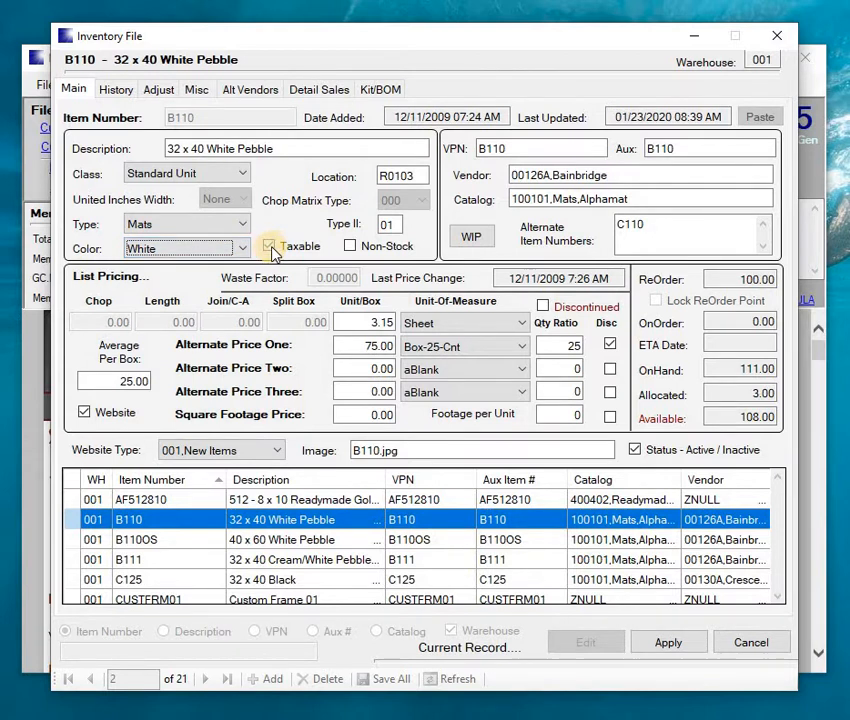
{"action": "left_click", "coordinate": [270, 247]}
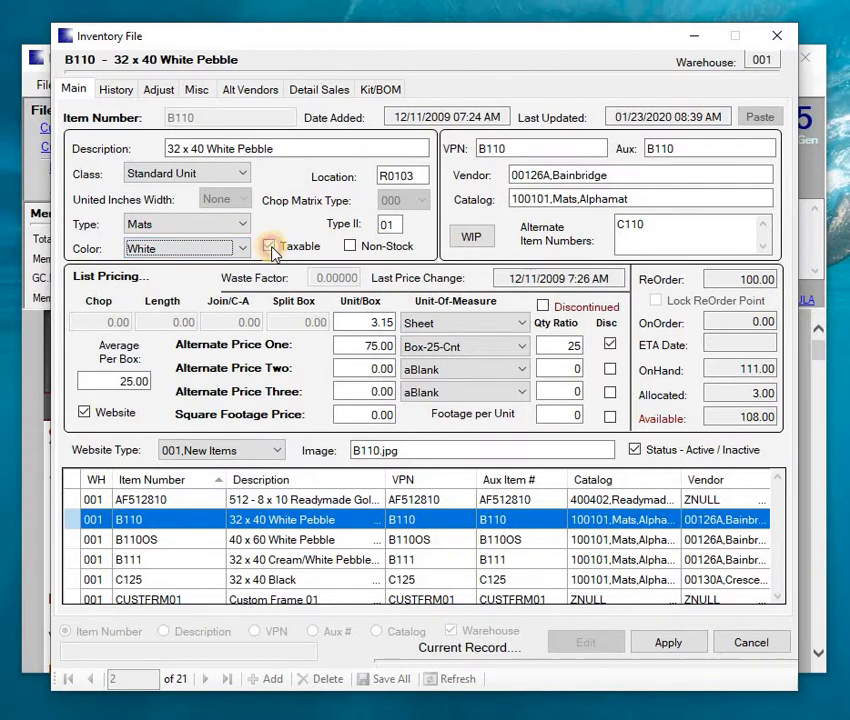
{"action": "left_click", "coordinate": [350, 247]}
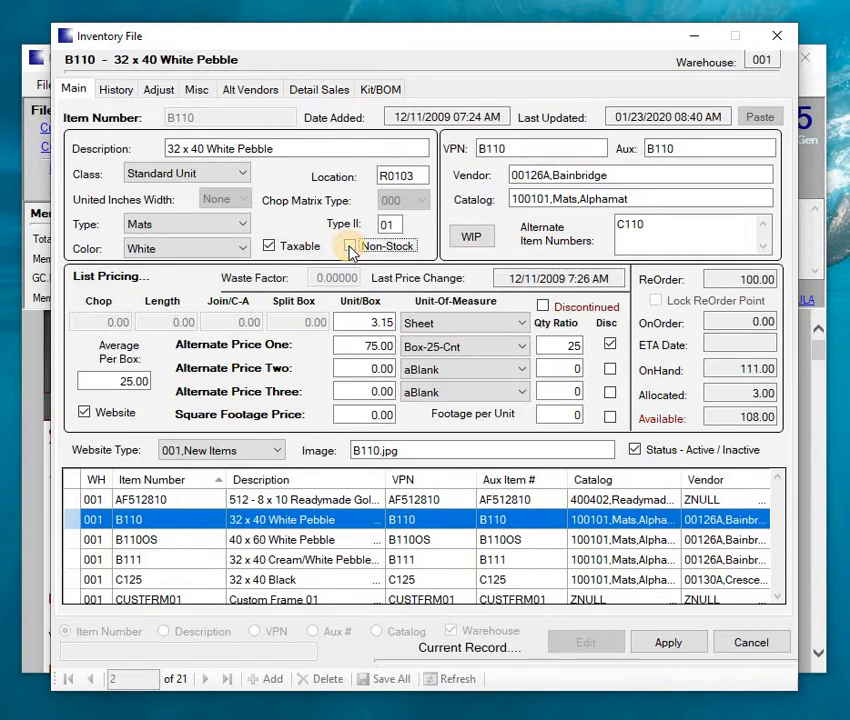
Go through the item's location, Type II, VPN, Aux, vendor and catalog fields.
{"action": "left_click", "coordinate": [381, 175]}
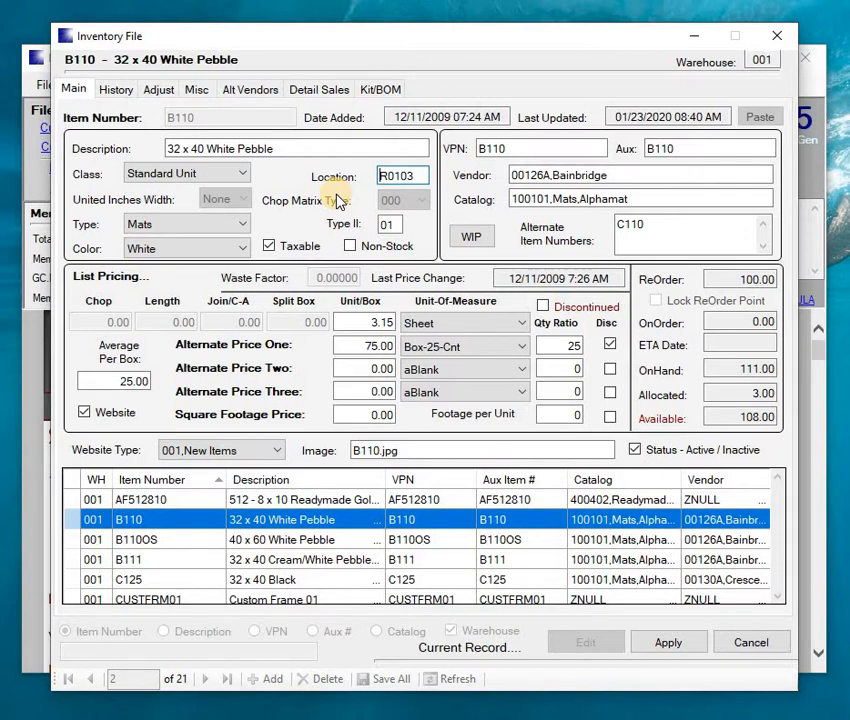
{"action": "key", "text": "Tab"}
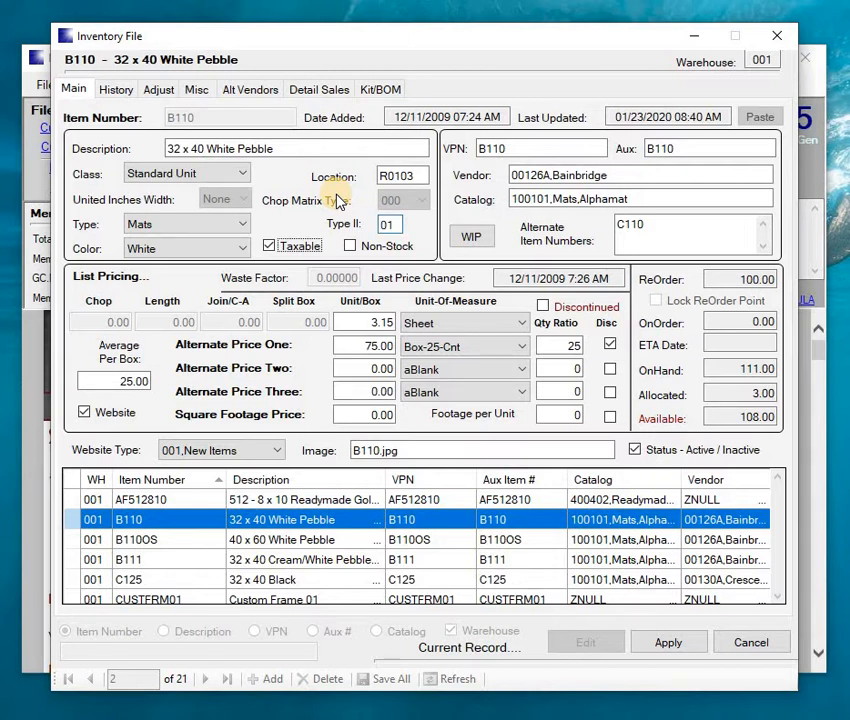
{"action": "key", "text": "Tab"}
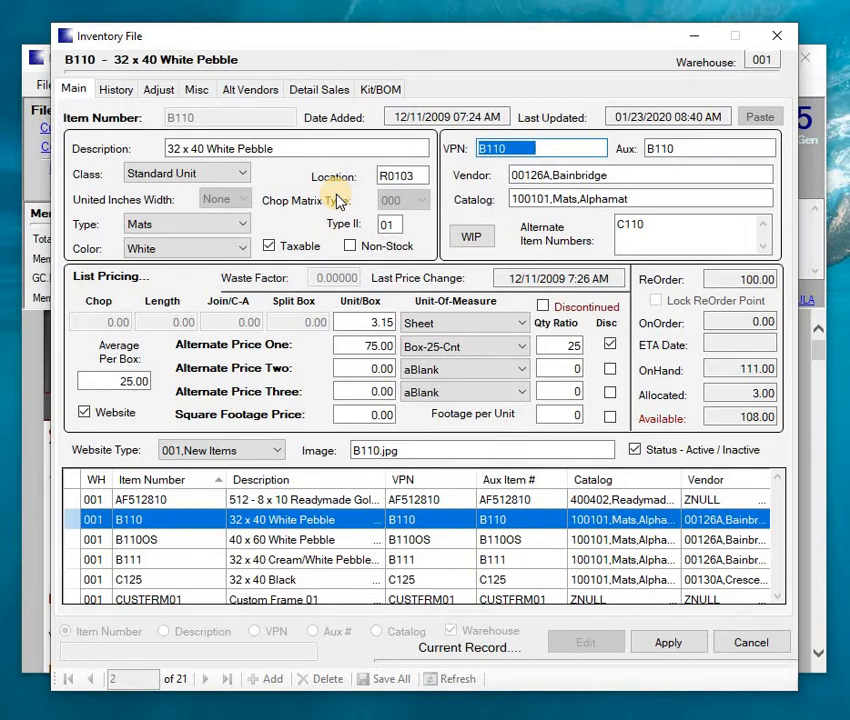
{"action": "key", "text": "Tab"}
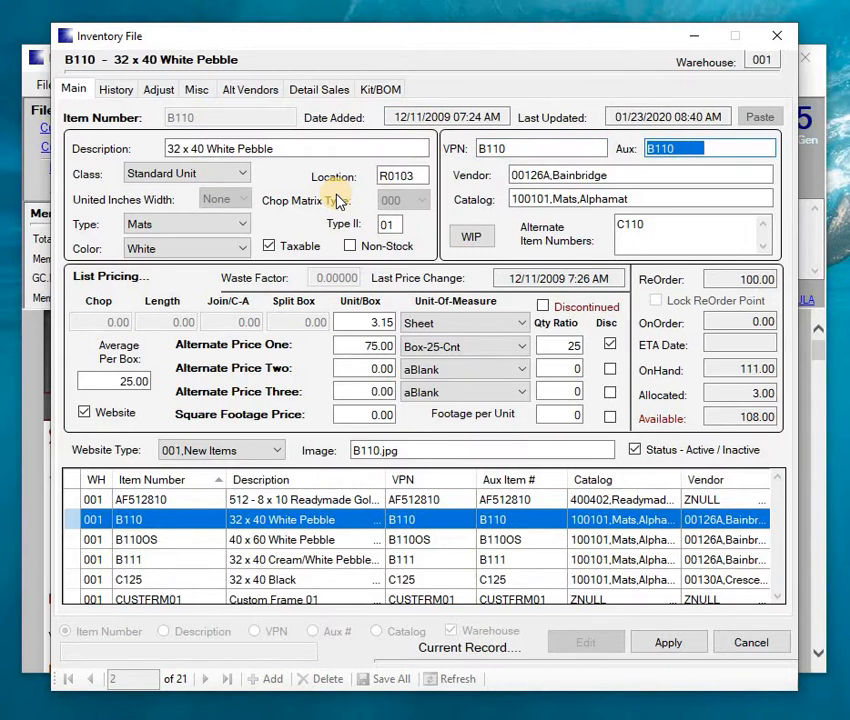
{"action": "key", "text": "Tab"}
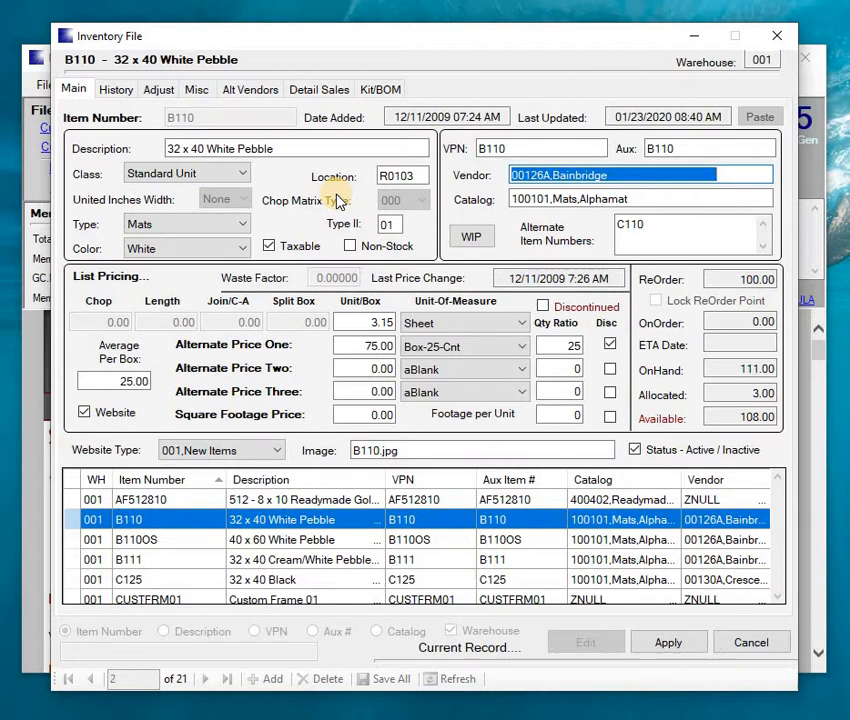
{"action": "key", "text": "Tab"}
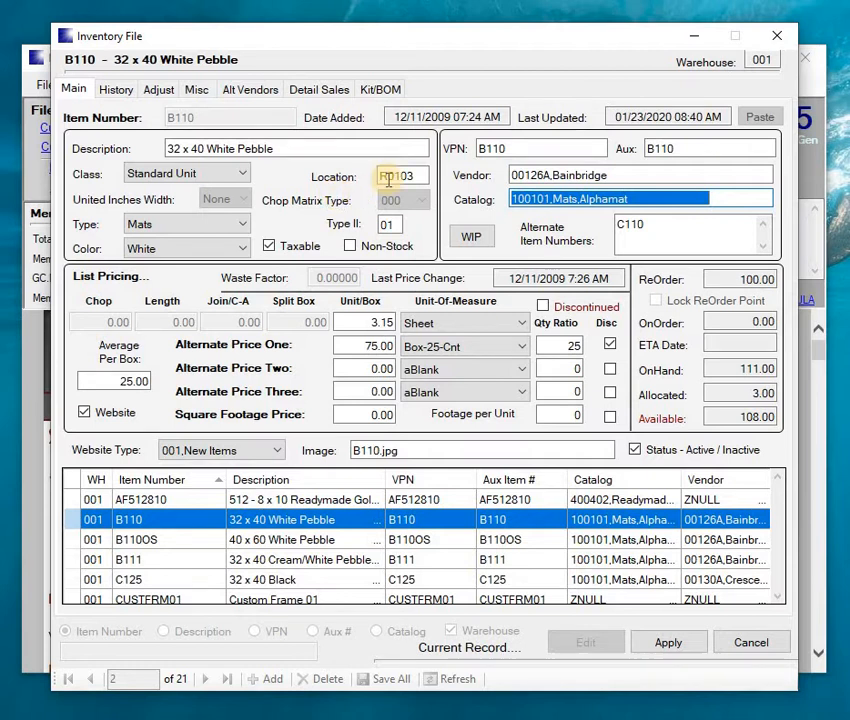
Alter the item's catalog code to bring up the catalog lookup and choose 100101,Mats,Alphamat.
{"action": "left_click", "coordinate": [530, 199]}
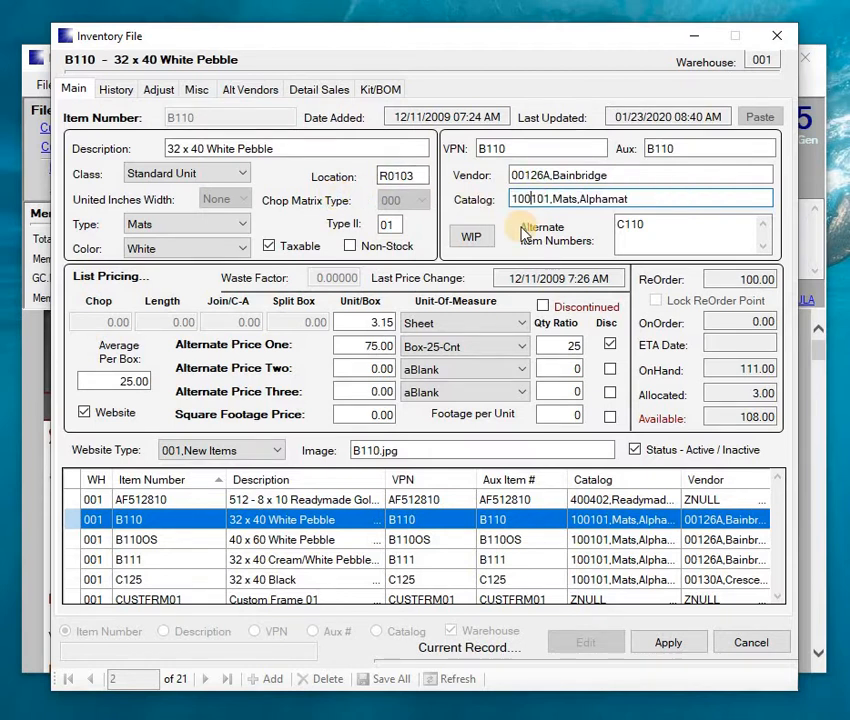
{"action": "key", "text": "Delete"}
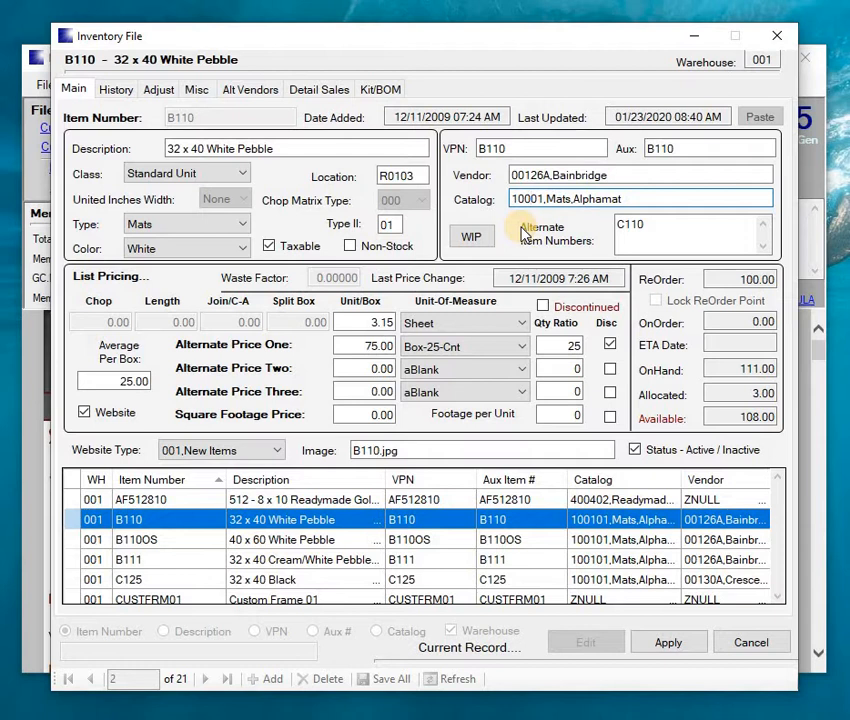
{"action": "key", "text": "Tab"}
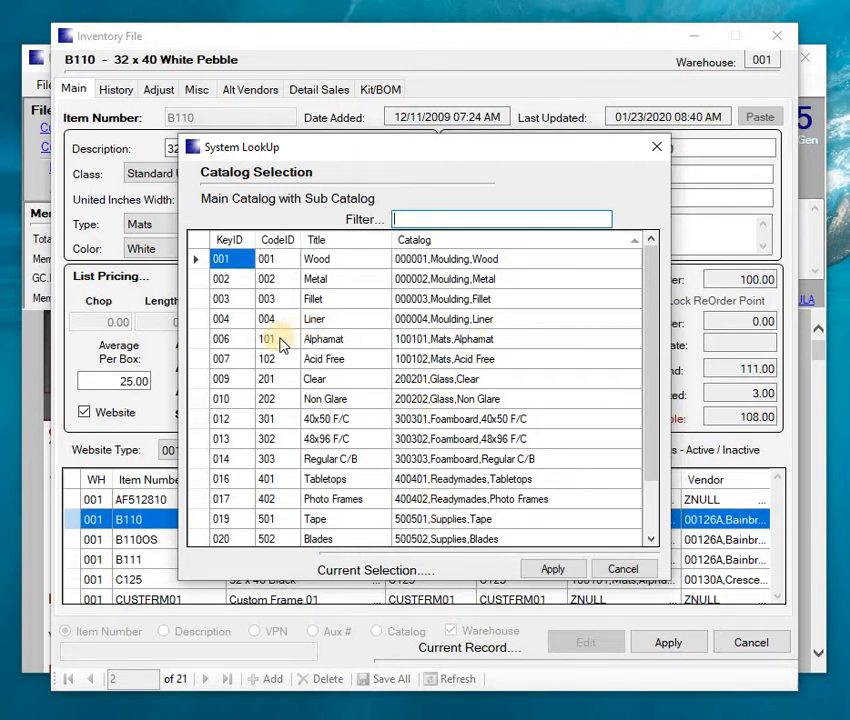
{"action": "double_click", "coordinate": [205, 340]}
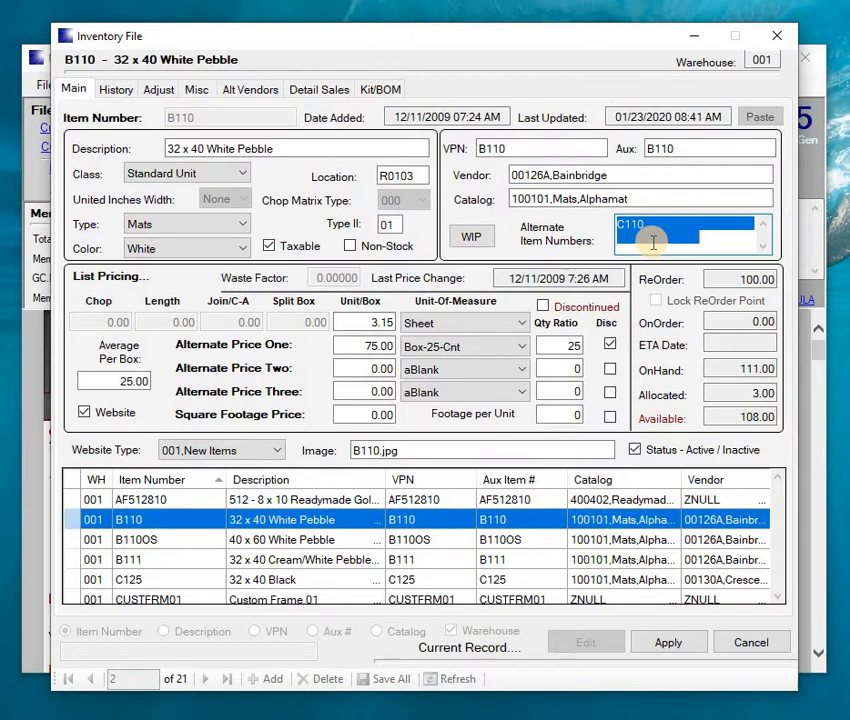
Examine the item's unit price and review the unit-of-measure choices, keeping Sheet.
{"action": "key", "text": "Tab"}
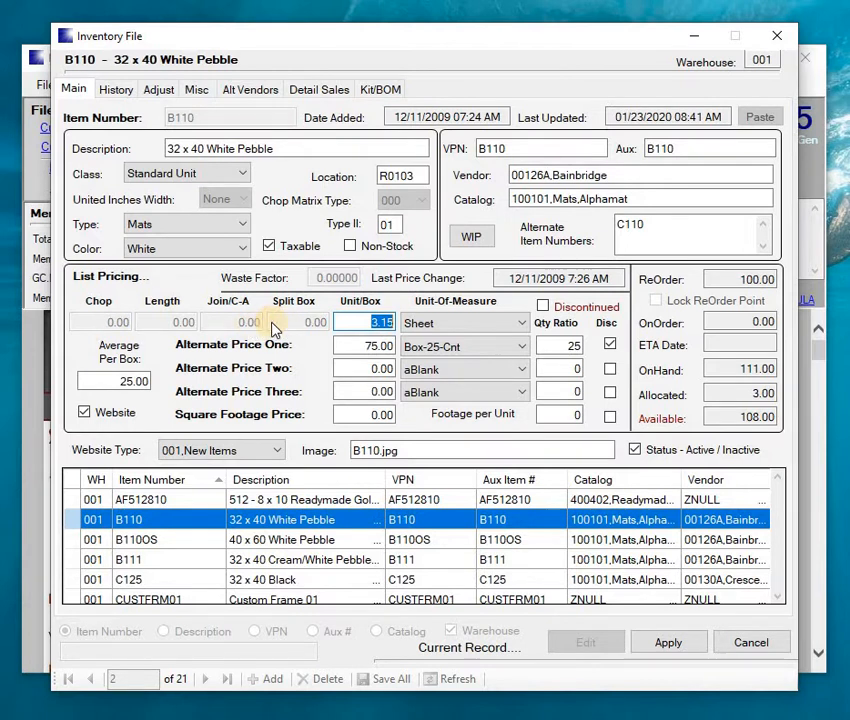
{"action": "left_click", "coordinate": [352, 328]}
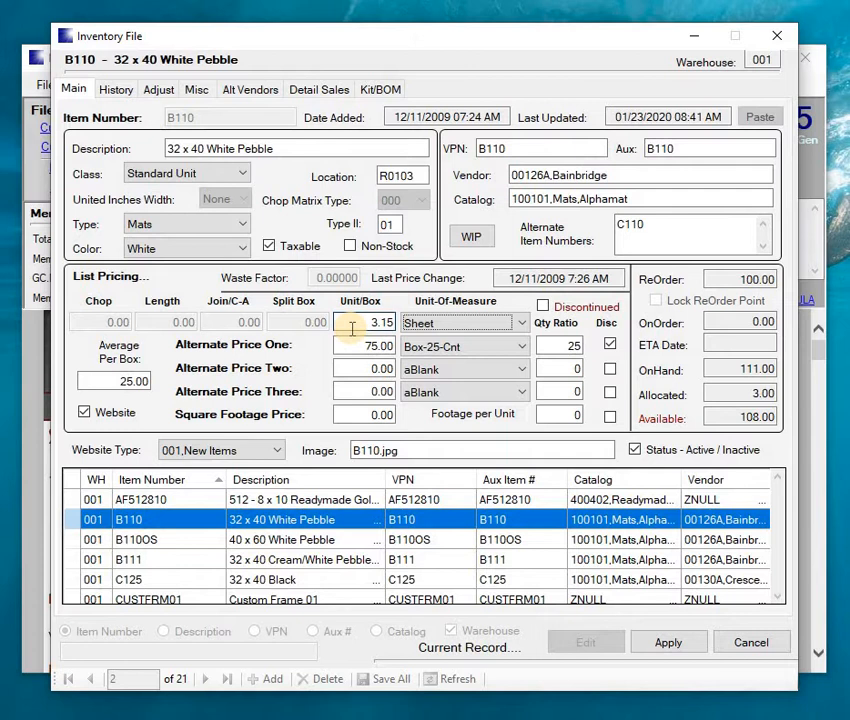
{"action": "left_click", "coordinate": [528, 327]}
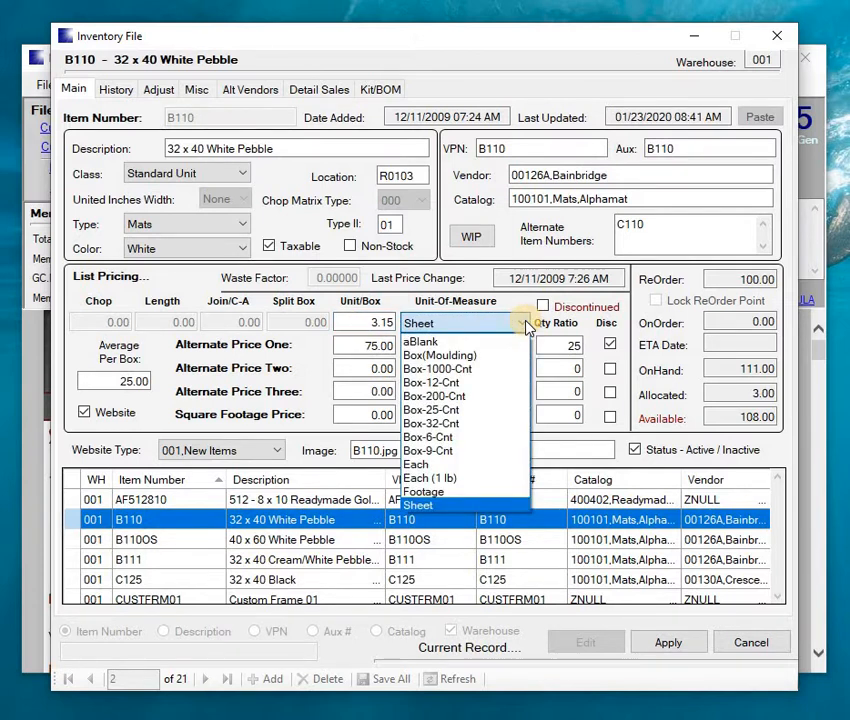
{"action": "left_click", "coordinate": [510, 327]}
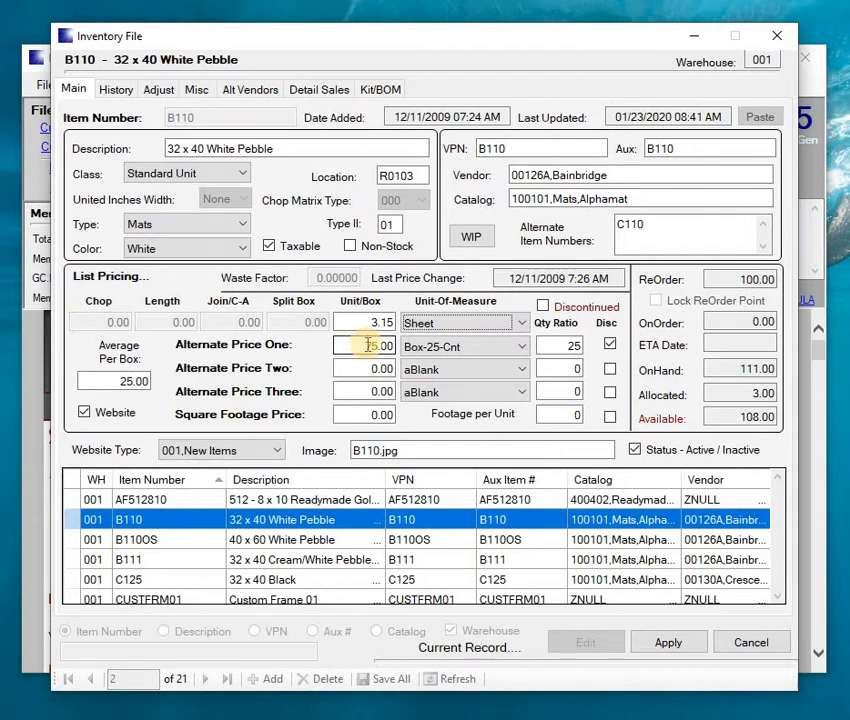
Go through the alternate price fields with their unit of measure, quantity ratio and discount option.
{"action": "left_click", "coordinate": [431, 348]}
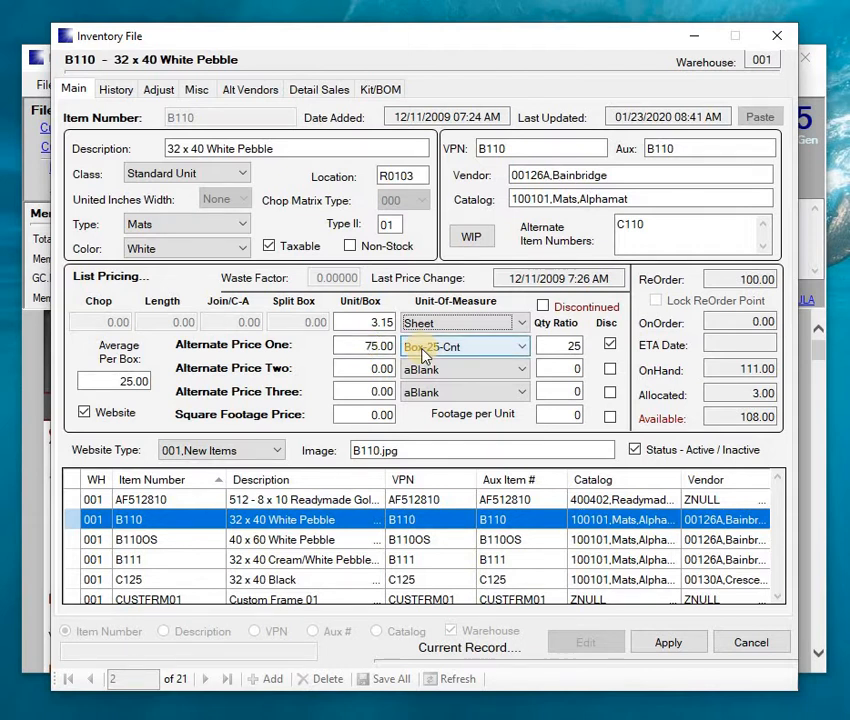
{"action": "left_click", "coordinate": [389, 324]}
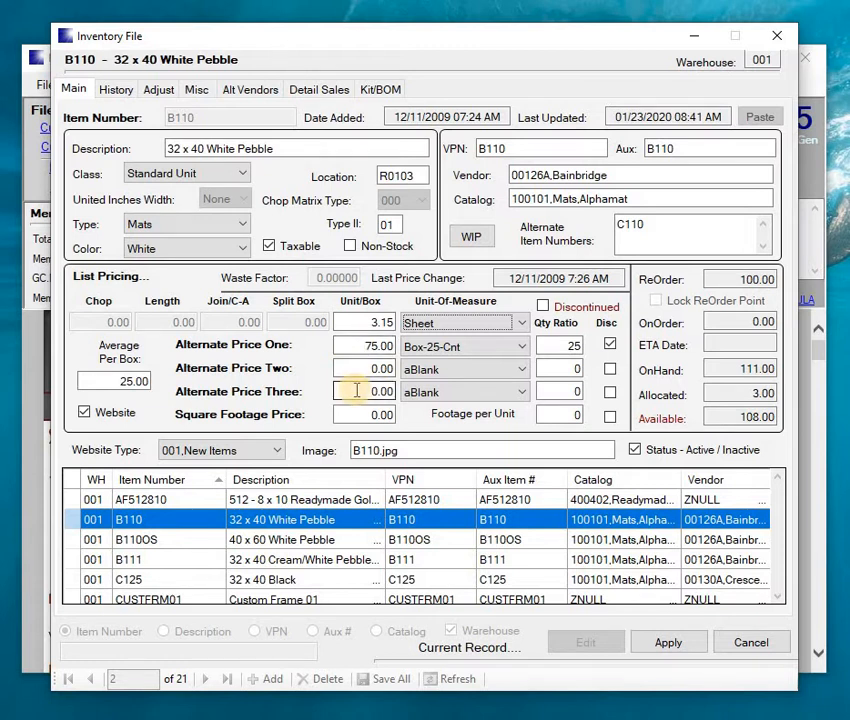
{"action": "key", "text": "Tab"}
{"action": "key", "text": "Tab"}
{"action": "key", "text": "Tab"}
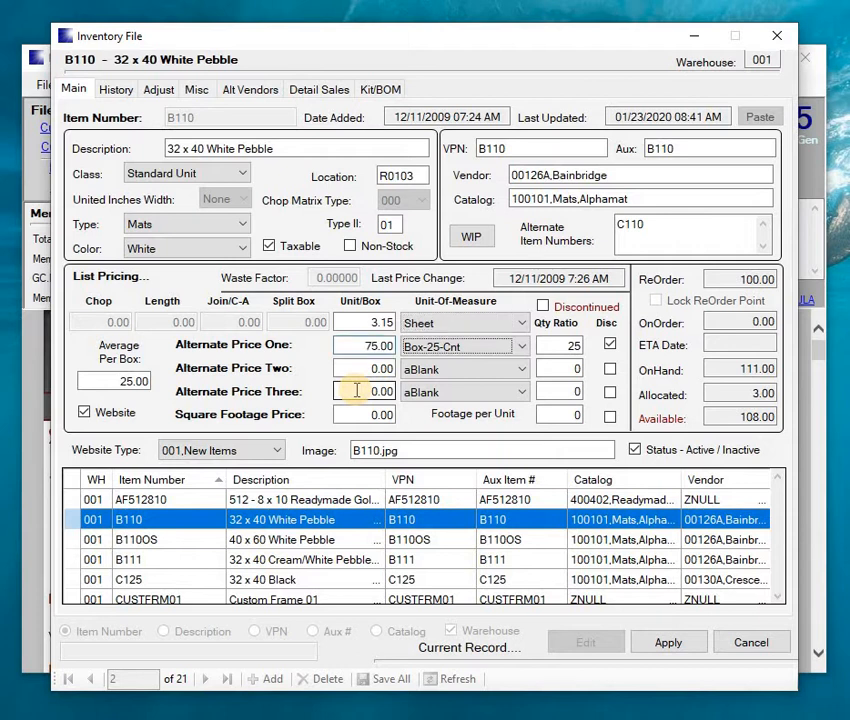
{"action": "key", "text": "Tab"}
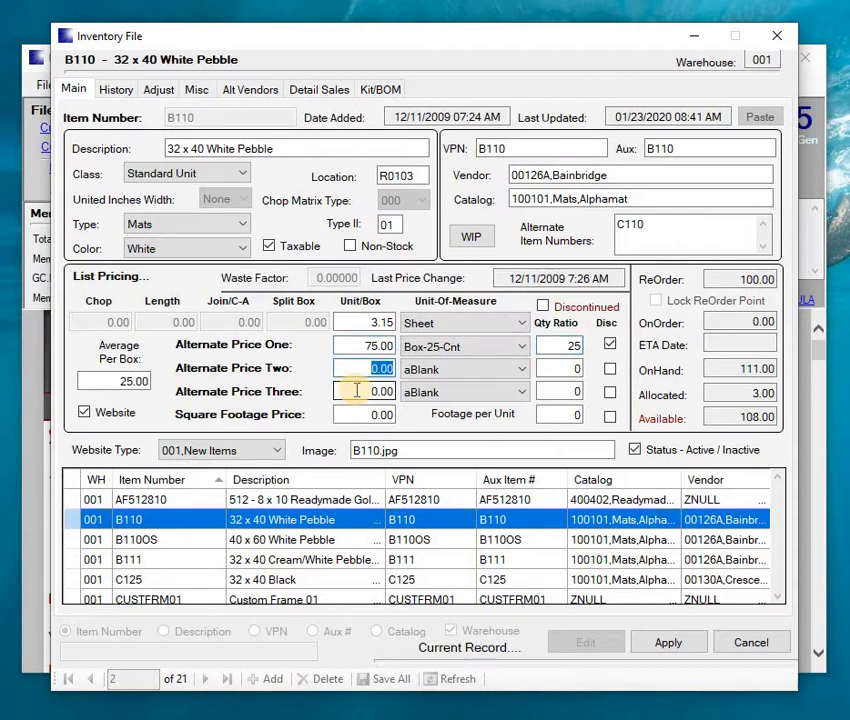
{"action": "left_click", "coordinate": [611, 345]}
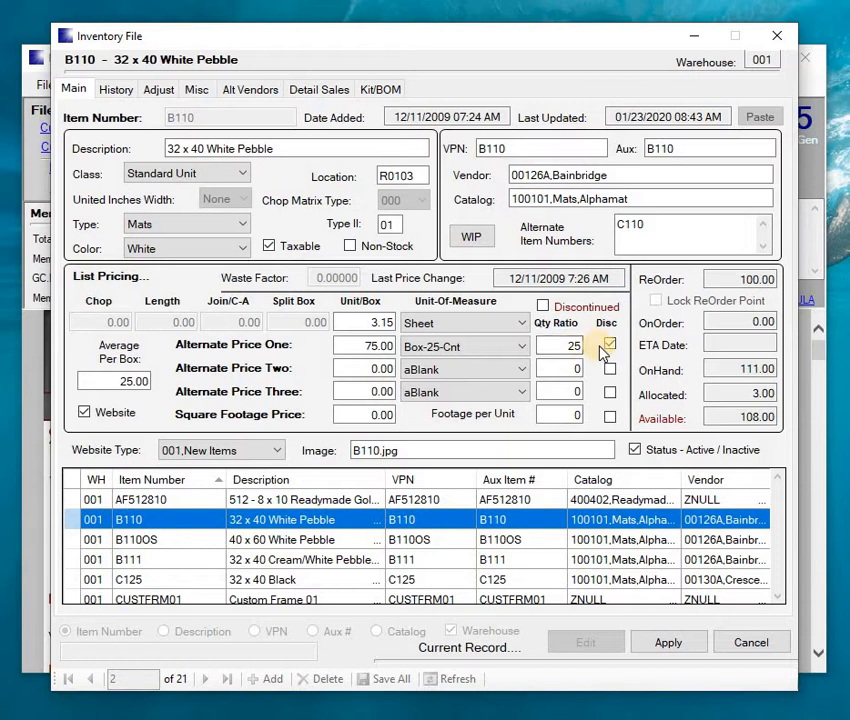
Toggle the item's Website option off and on again, and review the website type choices, keeping 001,New Items.
{"action": "left_click", "coordinate": [86, 412]}
{"action": "left_click", "coordinate": [86, 412]}
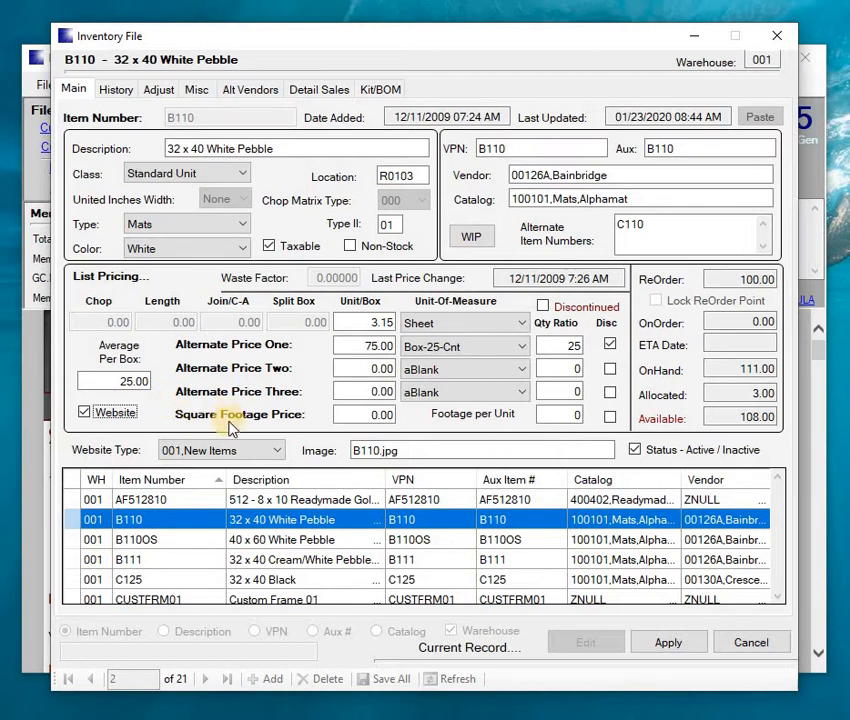
{"action": "left_click", "coordinate": [258, 457]}
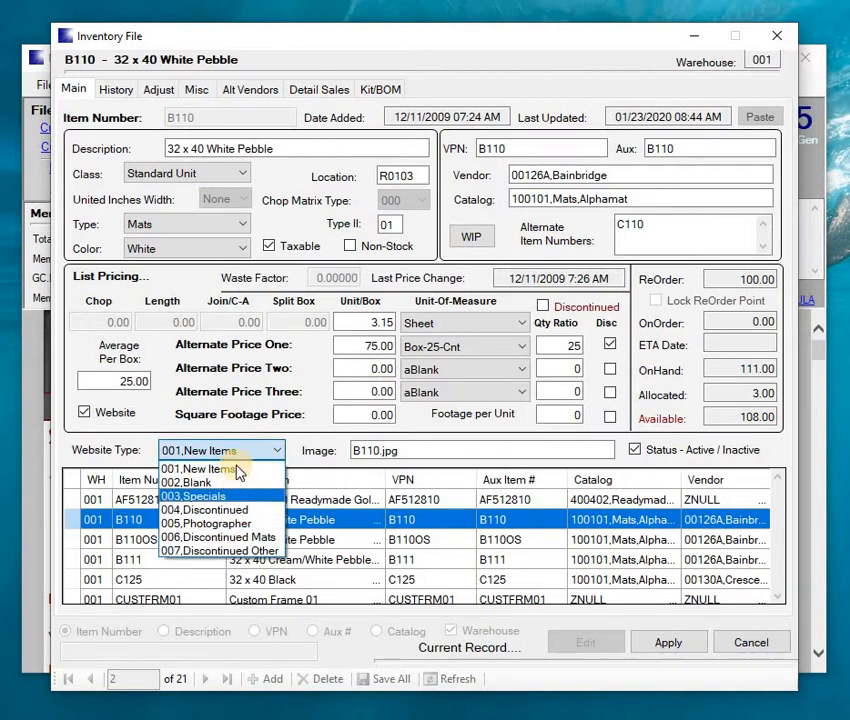
{"action": "left_click", "coordinate": [239, 456]}
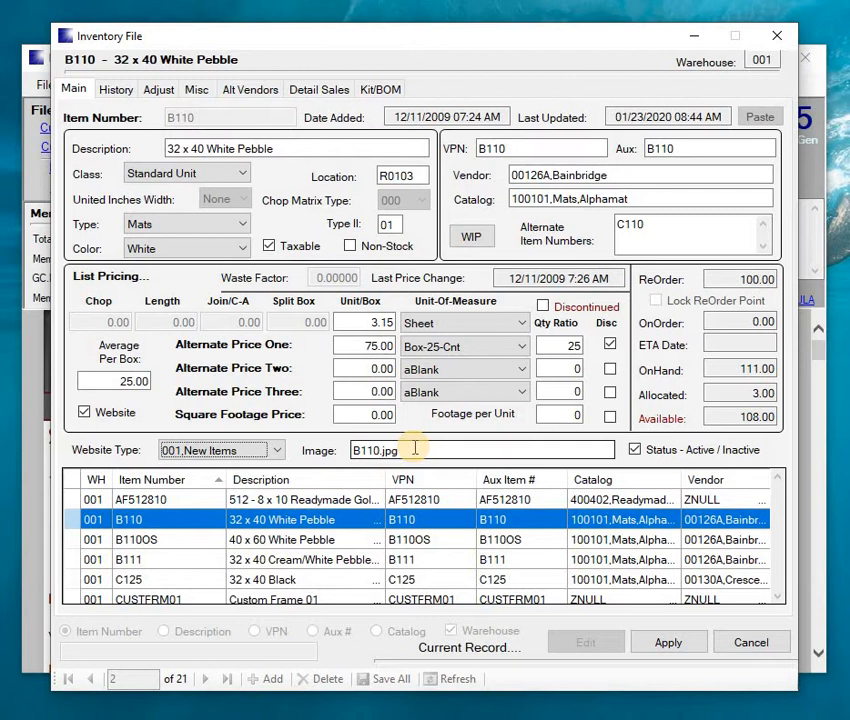
View the work-in-process order allocations for item B110 and close the inquiry.
{"action": "left_click", "coordinate": [472, 238]}
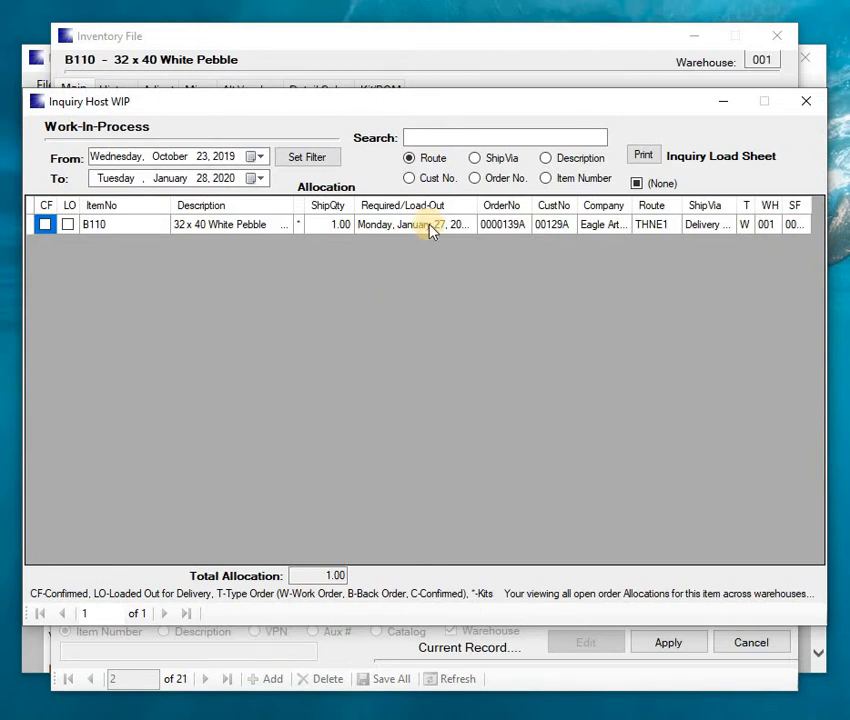
{"action": "left_click", "coordinate": [808, 101]}
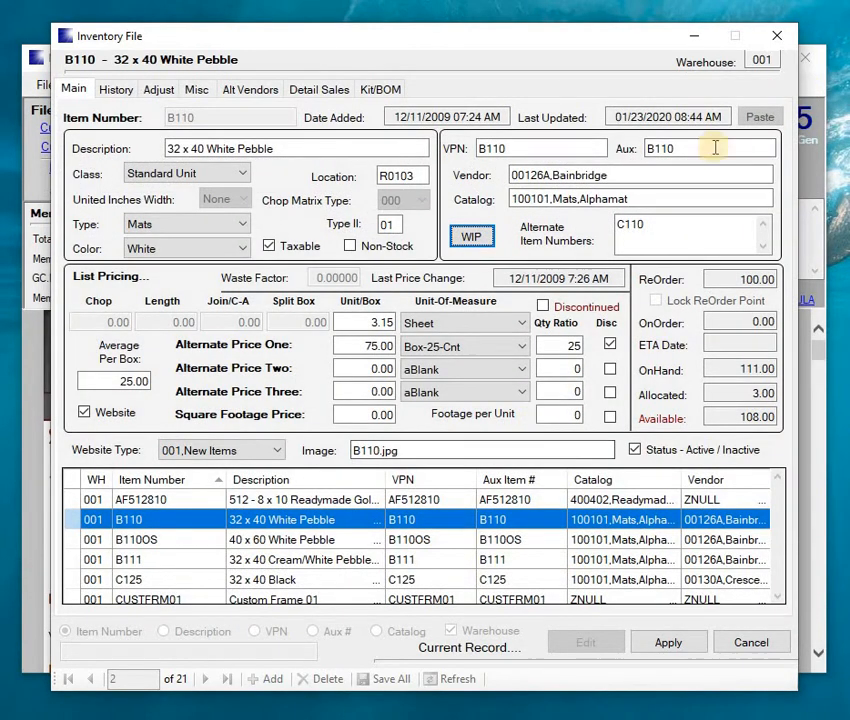
View the item's monthly sales history and its adjustment and on-hand information, going to the last unit cost.
{"action": "left_click", "coordinate": [117, 90]}
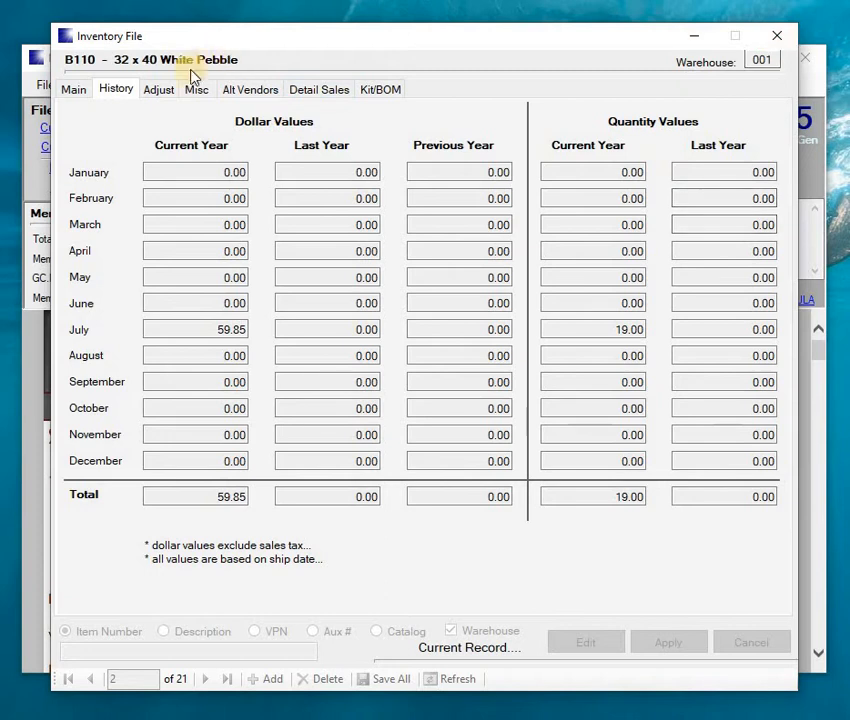
{"action": "left_click", "coordinate": [172, 91]}
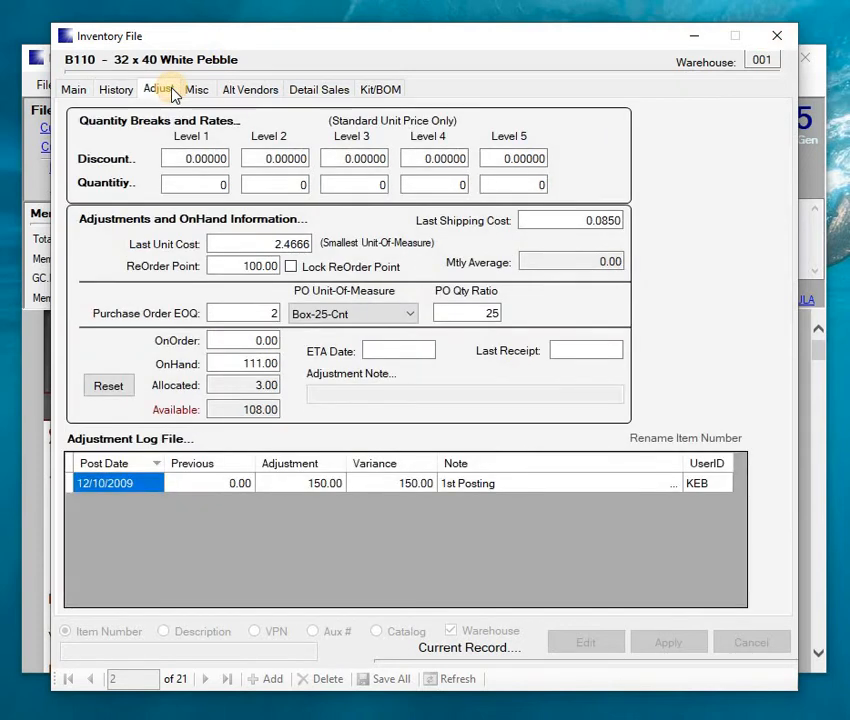
{"action": "left_click", "coordinate": [211, 243]}
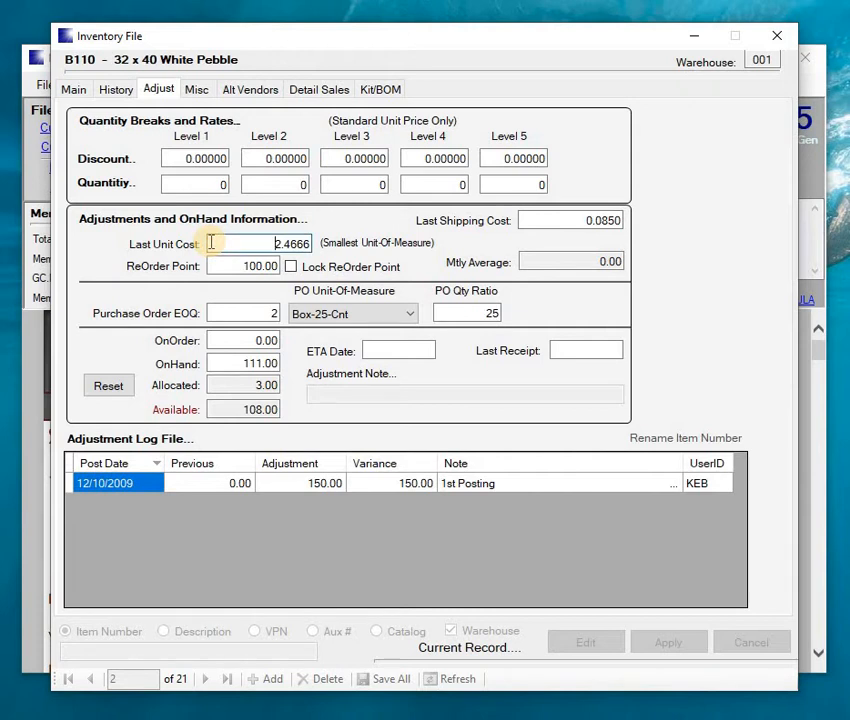
Go through item B110's reorder point, purchase order quantity ratio, purchase order EOQ and on-order fields.
{"action": "left_click", "coordinate": [215, 267]}
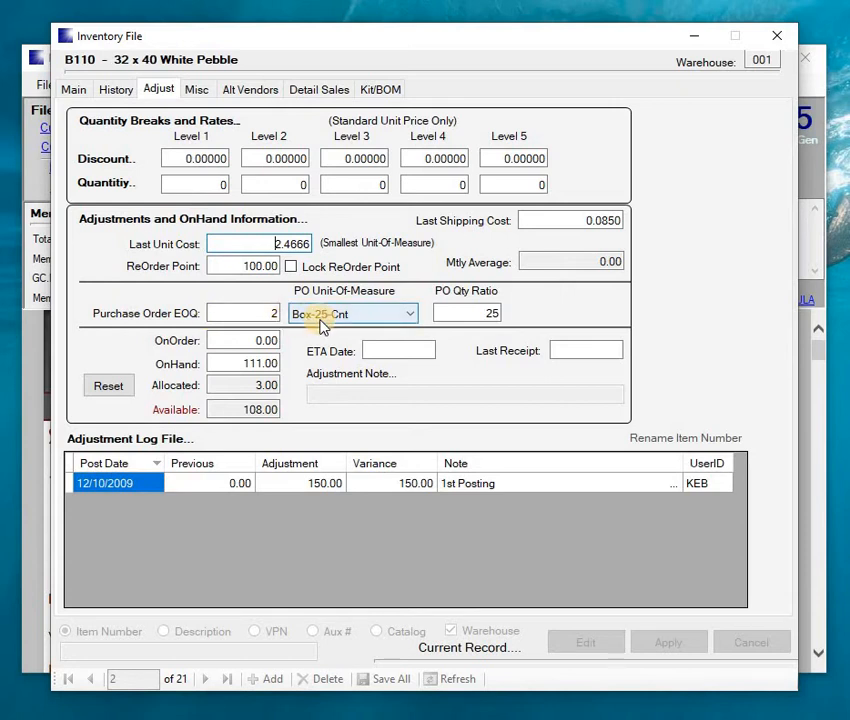
{"action": "left_click", "coordinate": [486, 314]}
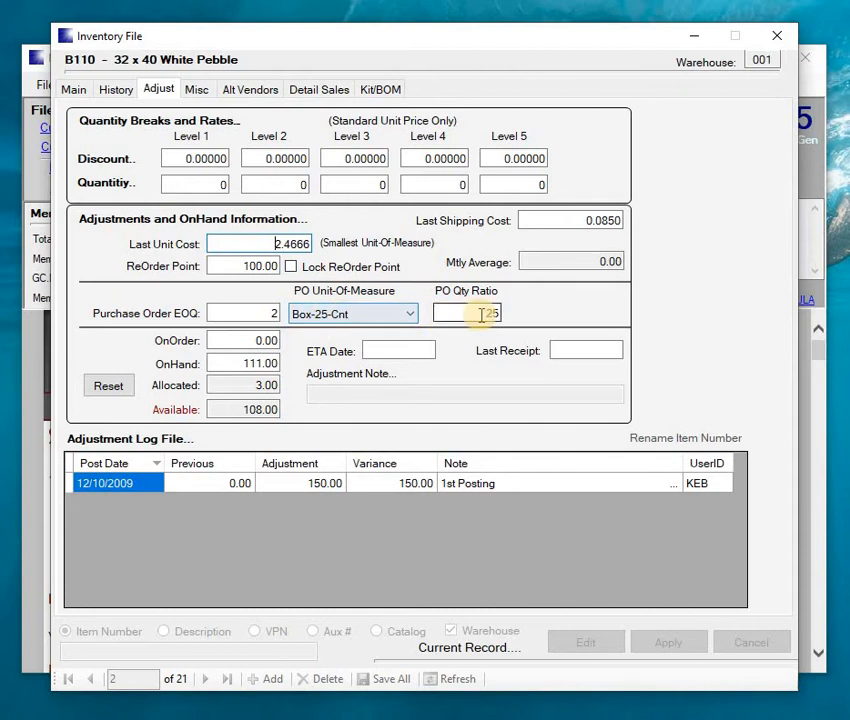
{"action": "left_click", "coordinate": [222, 313]}
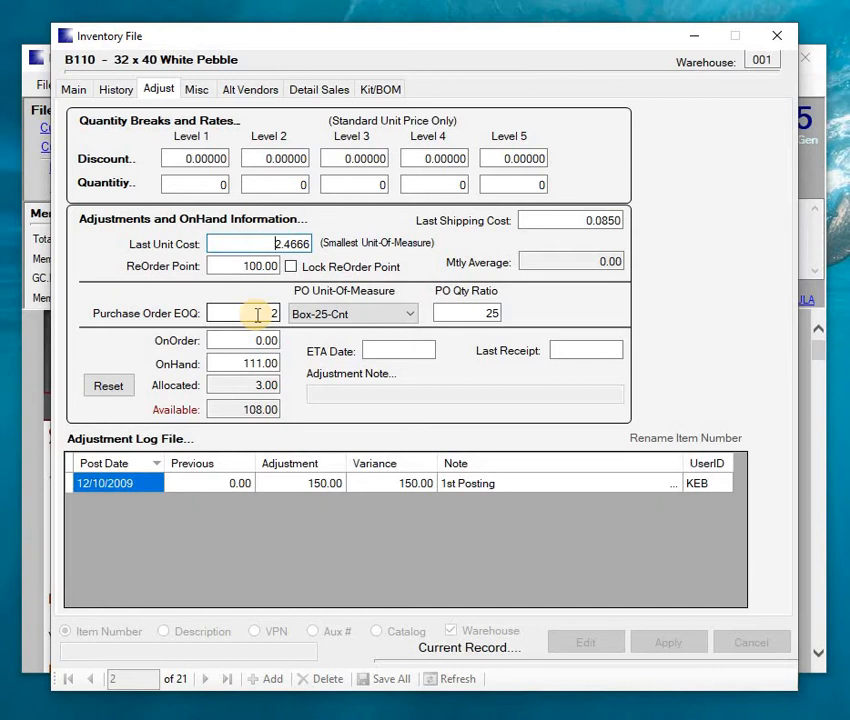
{"action": "left_click", "coordinate": [228, 339]}
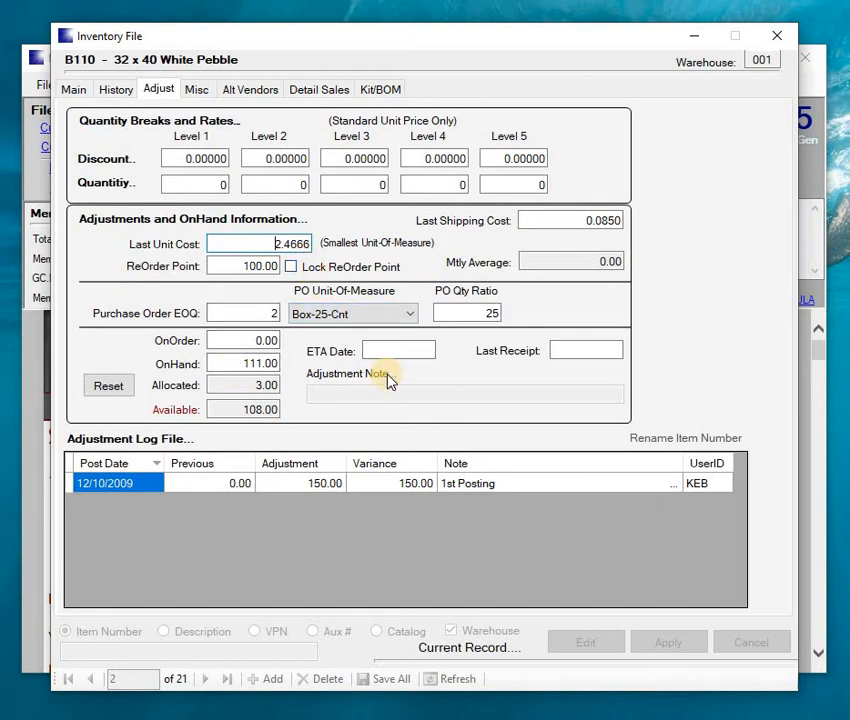
Review the item's miscellaneous fields and its alternate vendor entries, going to the Alternate Three and Alternate Two vendor fields.
{"action": "left_click", "coordinate": [203, 89]}
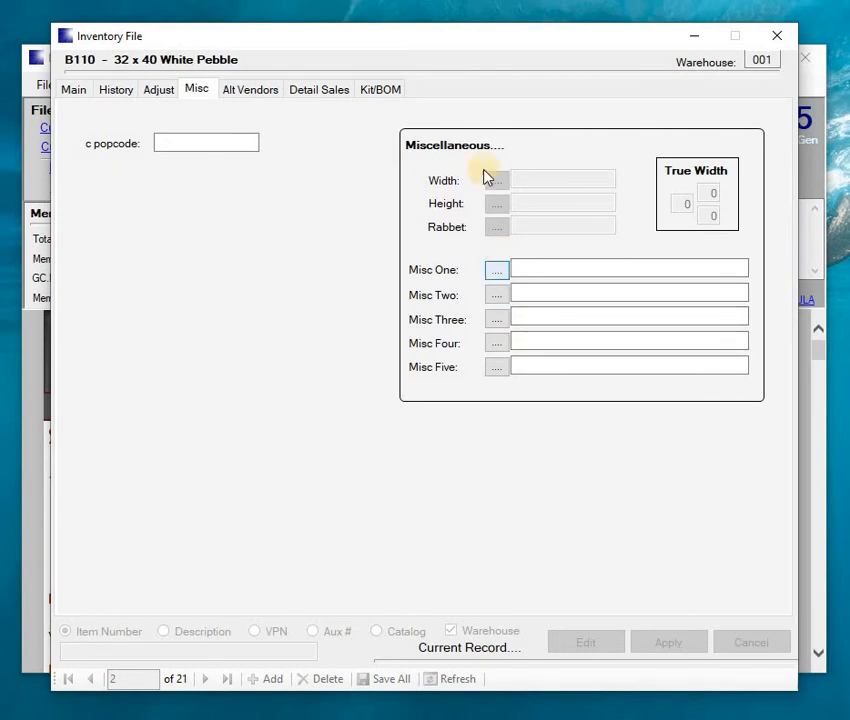
{"action": "left_click", "coordinate": [258, 90]}
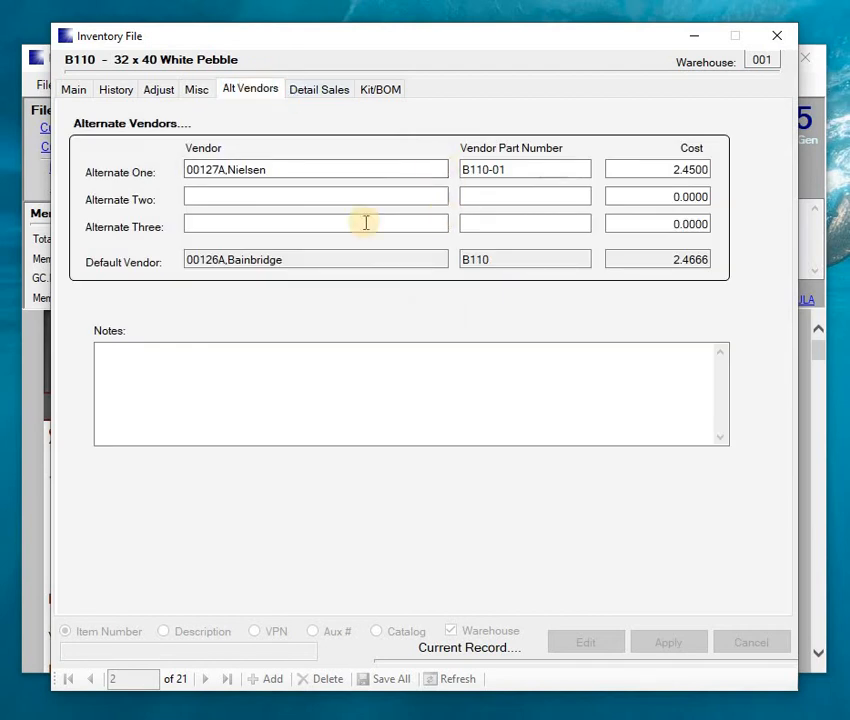
{"action": "left_click", "coordinate": [314, 228]}
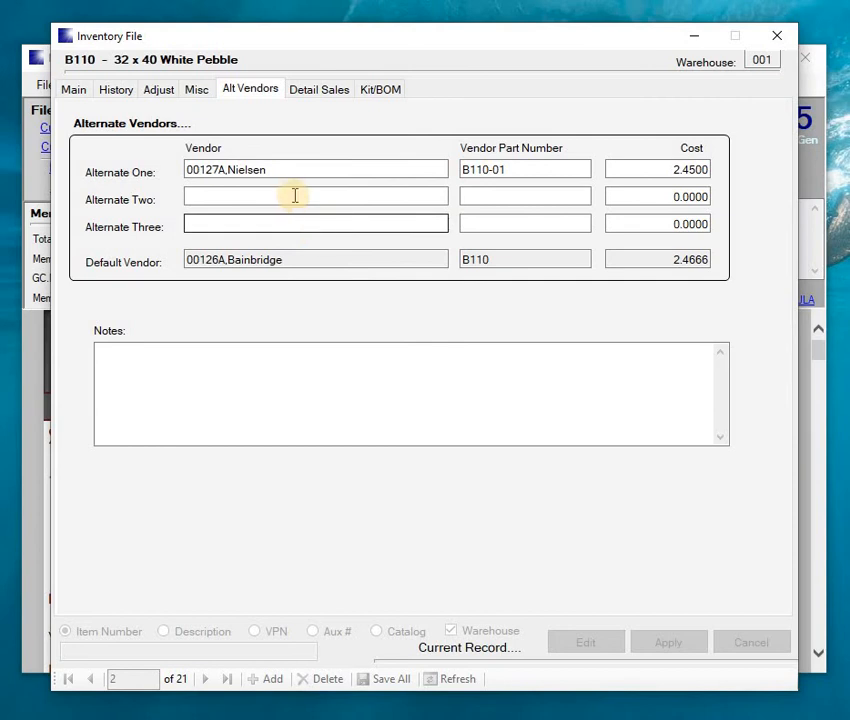
{"action": "left_click", "coordinate": [295, 196]}
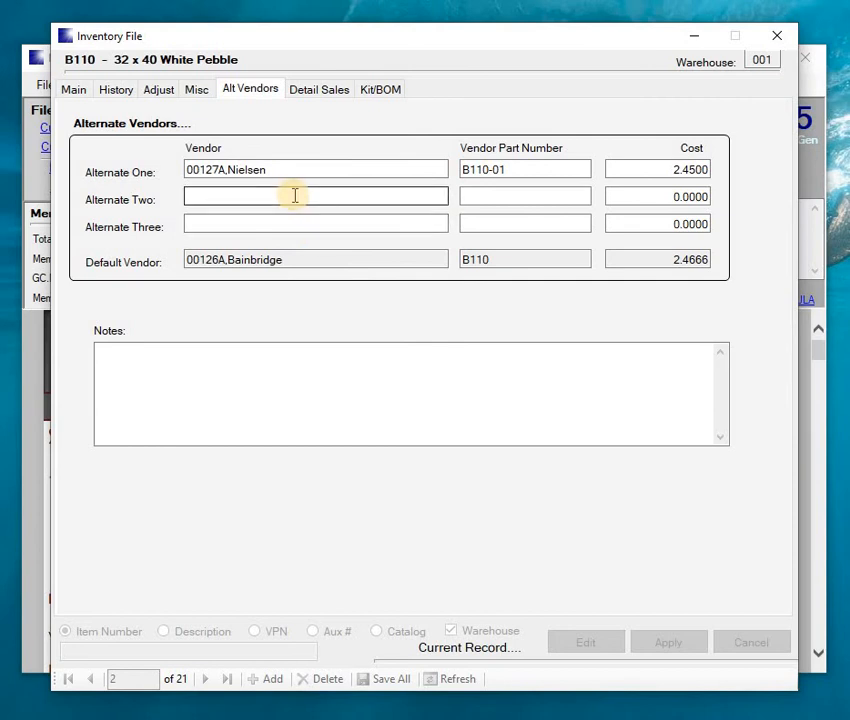
View the item's detail sales, filtered with a From date of January 23, 2008.
{"action": "left_click", "coordinate": [315, 93]}
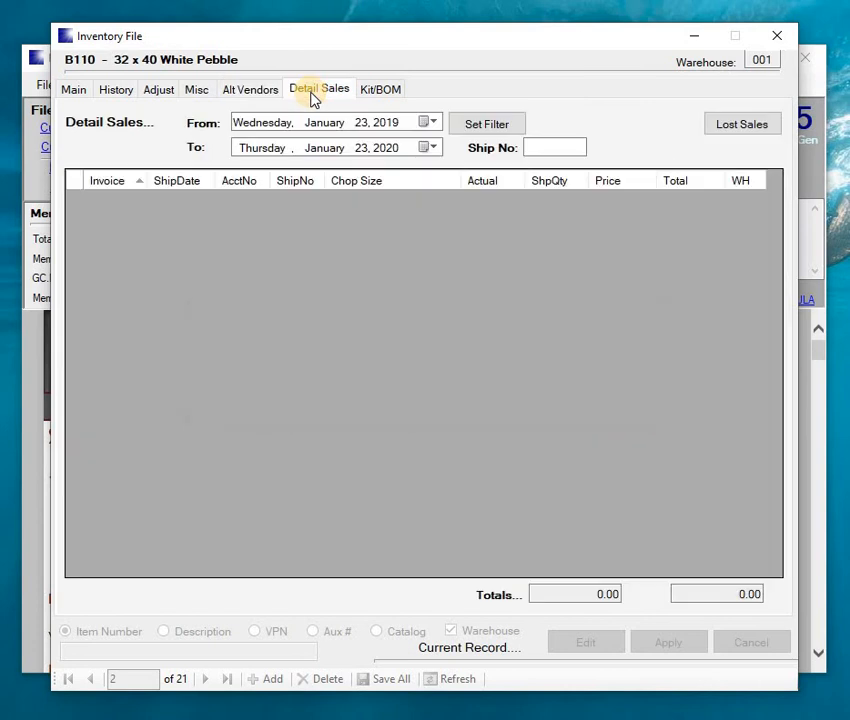
{"action": "left_click", "coordinate": [397, 124]}
{"action": "key", "text": "Down"}
{"action": "key", "text": "Down"}
{"action": "key", "text": "Down"}
{"action": "key", "text": "Down"}
{"action": "key", "text": "Down"}
{"action": "key", "text": "Down"}
{"action": "key", "text": "Down"}
{"action": "key", "text": "Down"}
{"action": "key", "text": "Down"}
{"action": "key", "text": "Down"}
{"action": "key", "text": "Down"}
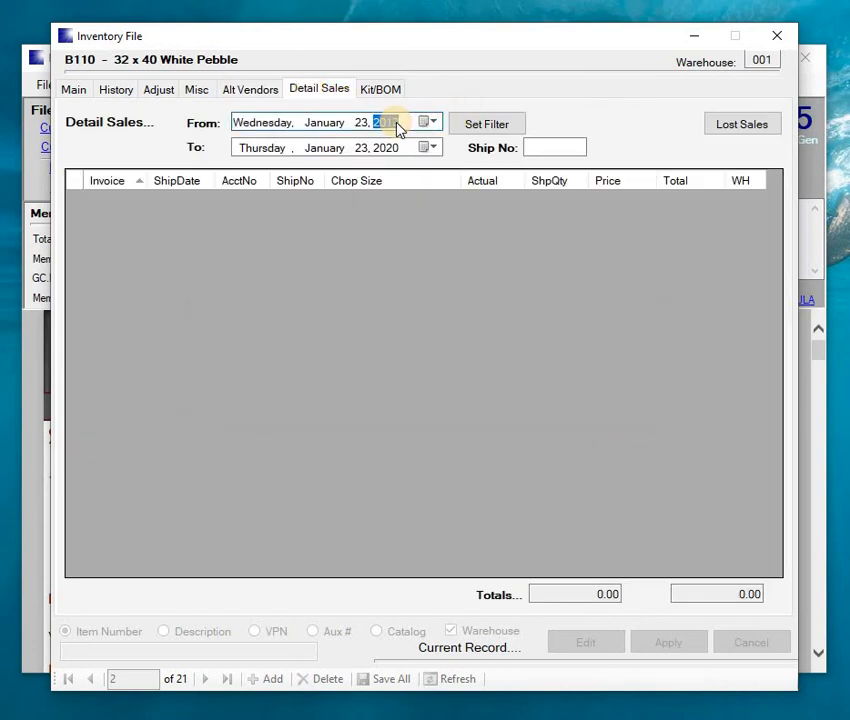
{"action": "left_click", "coordinate": [487, 127]}
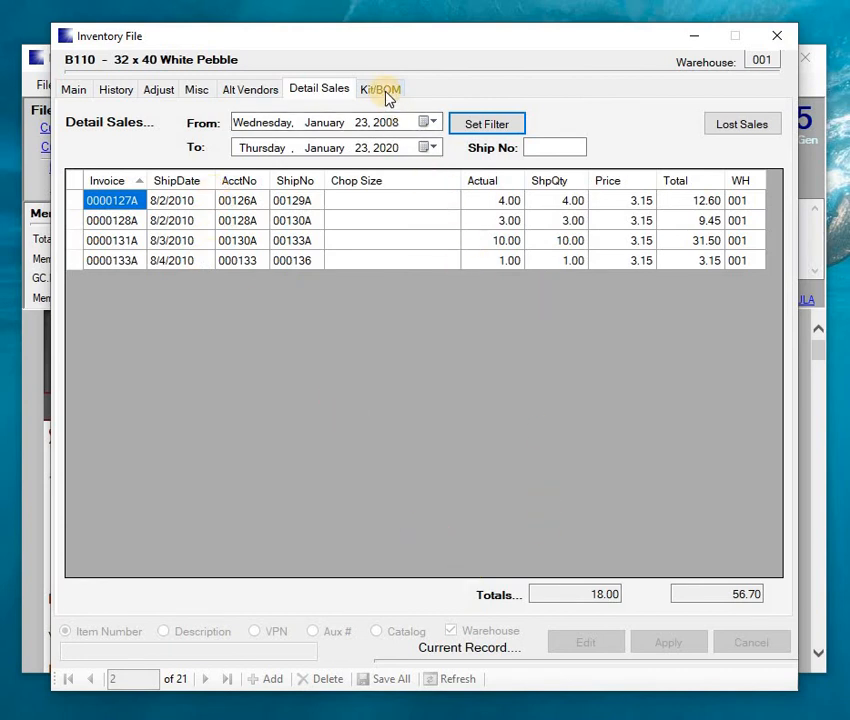
View the item's lost sales filtered with a From date of January 23, 2005, and close the Lost Sales window.
{"action": "left_click", "coordinate": [760, 125]}
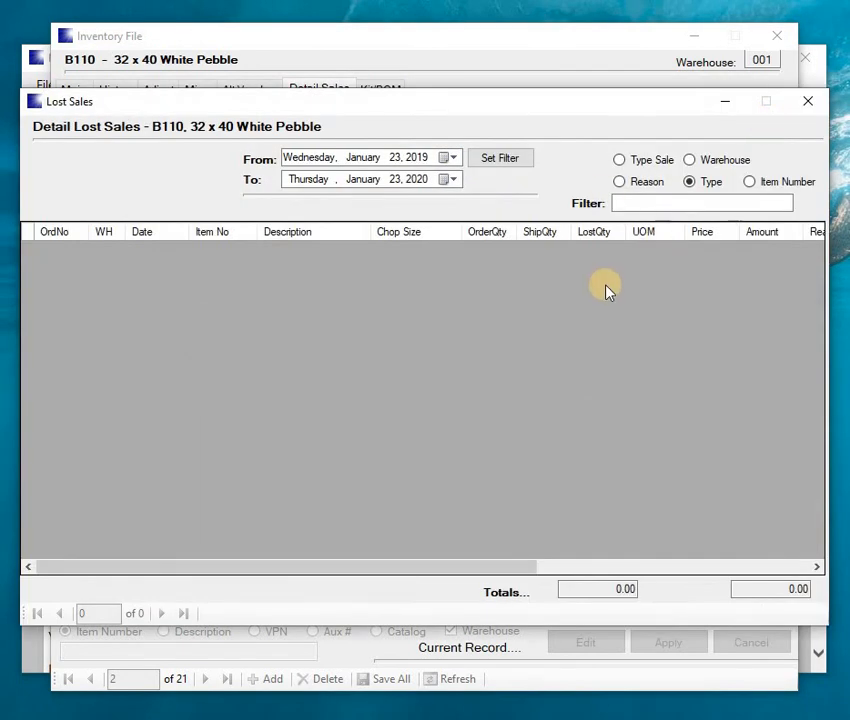
{"action": "left_click", "coordinate": [414, 158]}
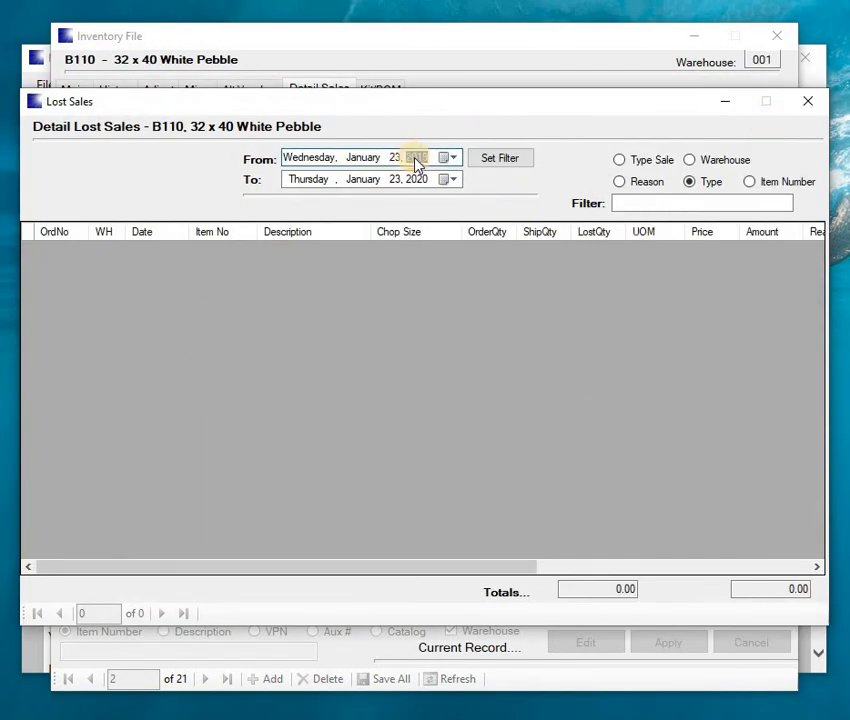
{"action": "key", "text": "Down"}
{"action": "key", "text": "Down"}
{"action": "key", "text": "Down"}
{"action": "key", "text": "Down"}
{"action": "key", "text": "Down"}
{"action": "key", "text": "Down"}
{"action": "key", "text": "Down"}
{"action": "key", "text": "Down"}
{"action": "key", "text": "Down"}
{"action": "key", "text": "Down"}
{"action": "key", "text": "Down"}
{"action": "key", "text": "Down"}
{"action": "key", "text": "Down"}
{"action": "key", "text": "Down"}
{"action": "left_click", "coordinate": [514, 162]}
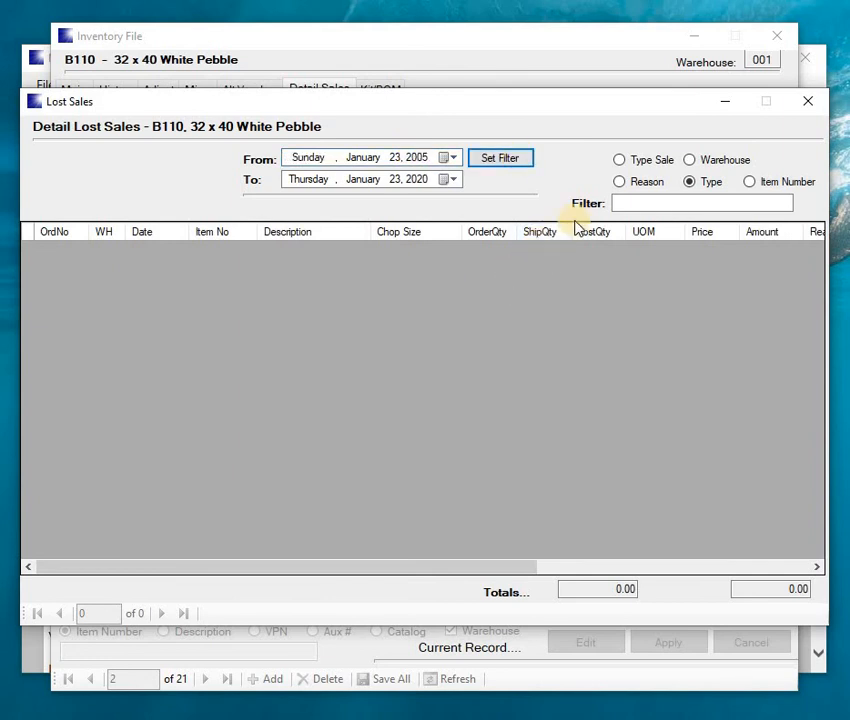
{"action": "left_click", "coordinate": [816, 103]}
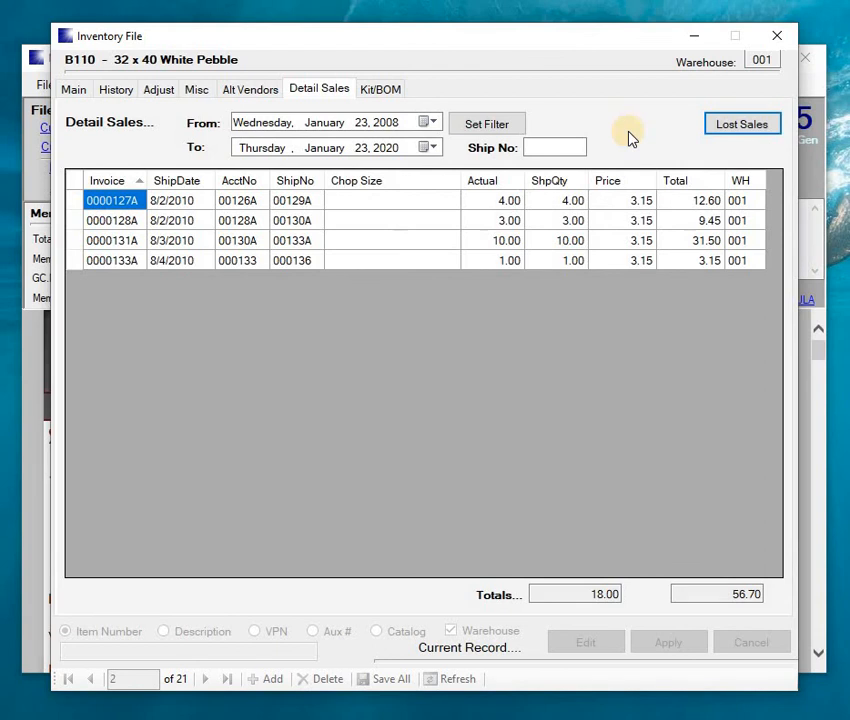
Cancel the edit of item B110 on its main record and go through the item list to moulding W10--250-7200.
{"action": "left_click", "coordinate": [72, 92]}
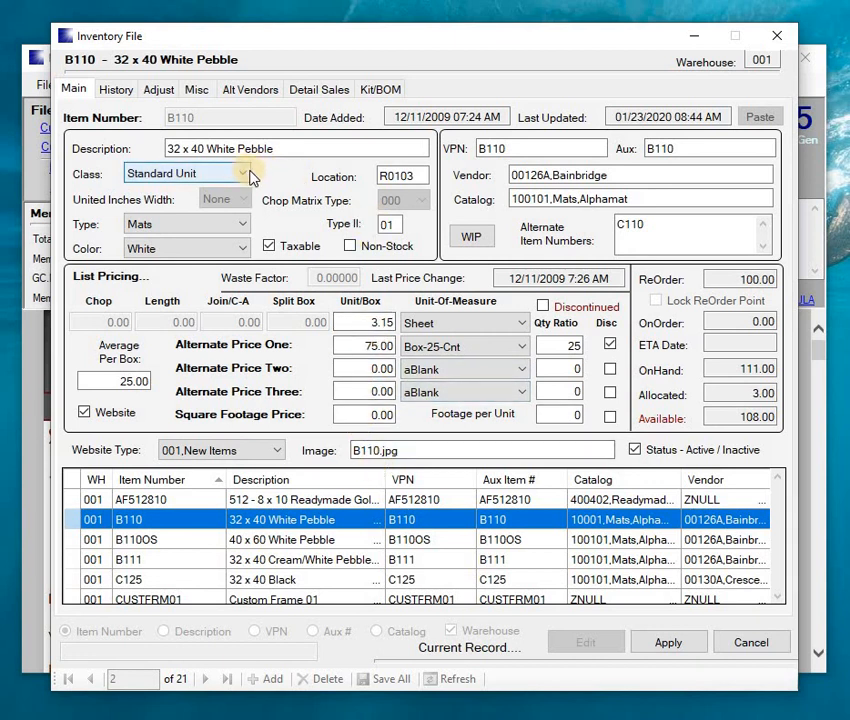
{"action": "left_click", "coordinate": [751, 645]}
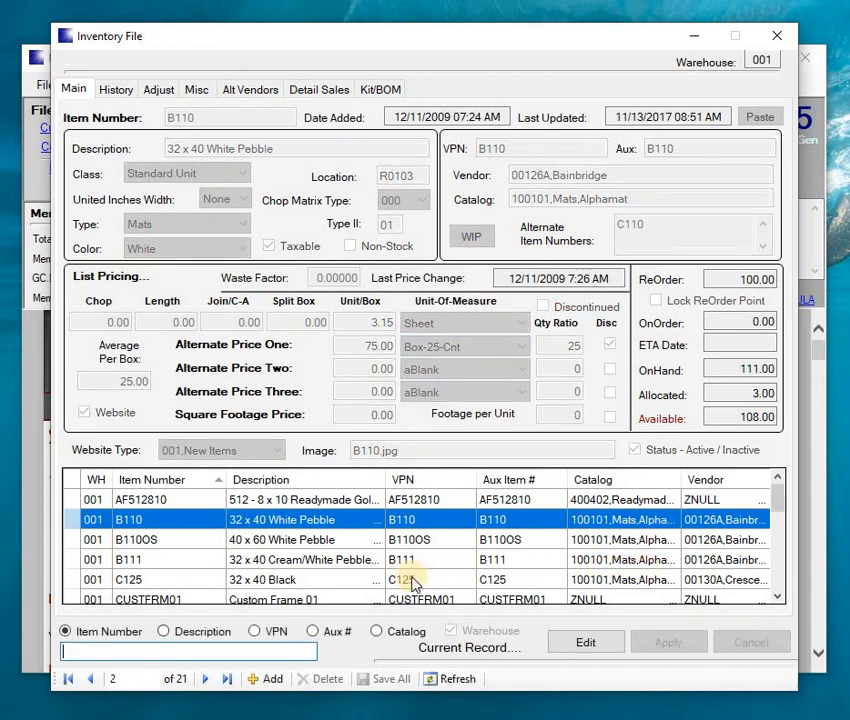
{"action": "left_click", "coordinate": [68, 579]}
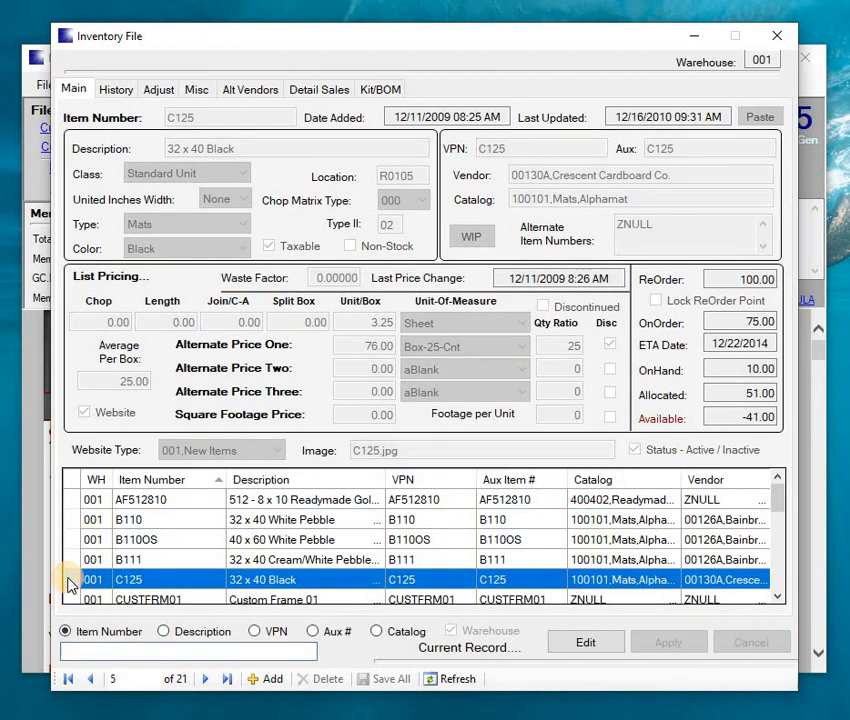
{"action": "key", "text": "Down"}
{"action": "key", "text": "Down"}
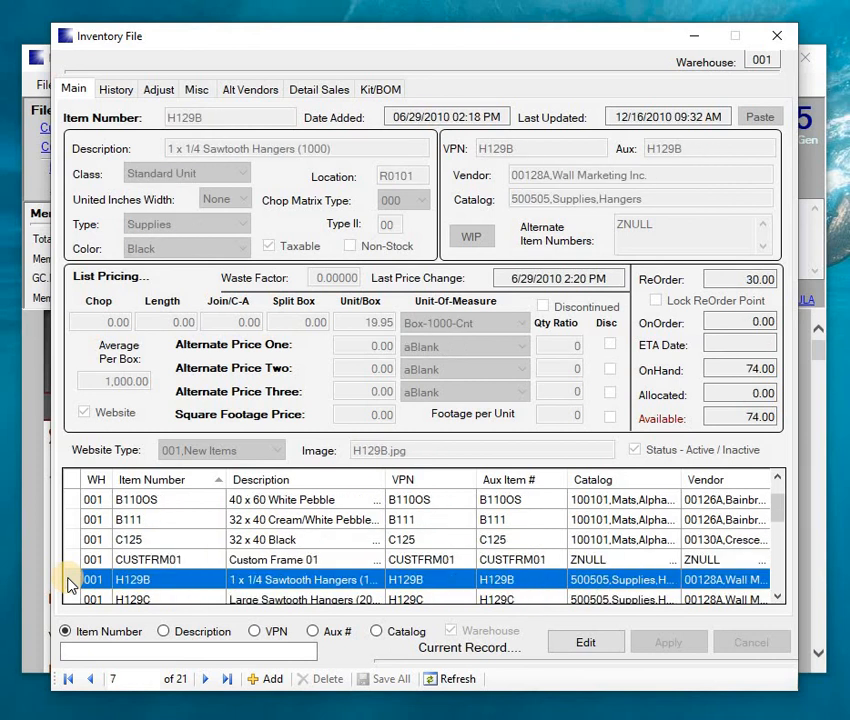
{"action": "key", "text": "Down"}
{"action": "key", "text": "Down"}
{"action": "key", "text": "Down"}
{"action": "key", "text": "Down"}
{"action": "key", "text": "Down"}
{"action": "key", "text": "Down"}
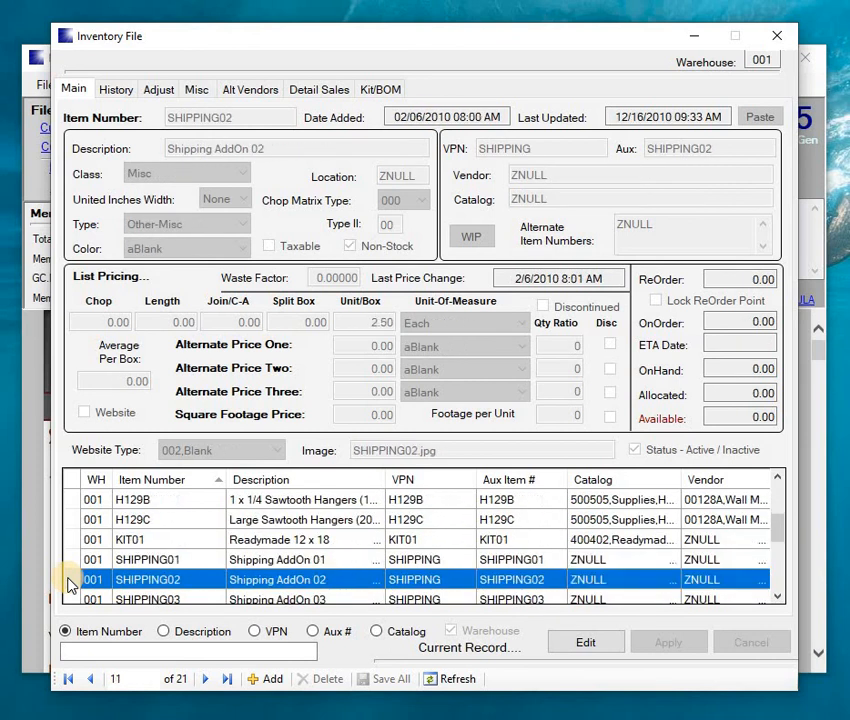
{"action": "key", "text": "Down"}
{"action": "key", "text": "Down"}
{"action": "key", "text": "Down"}
{"action": "key", "text": "Down"}
{"action": "key", "text": "Down"}
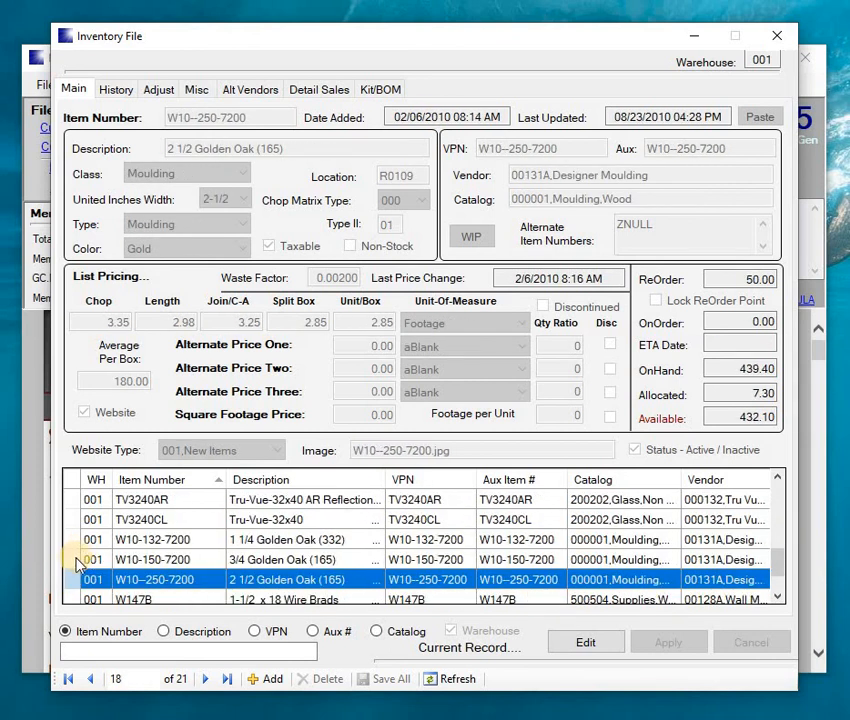